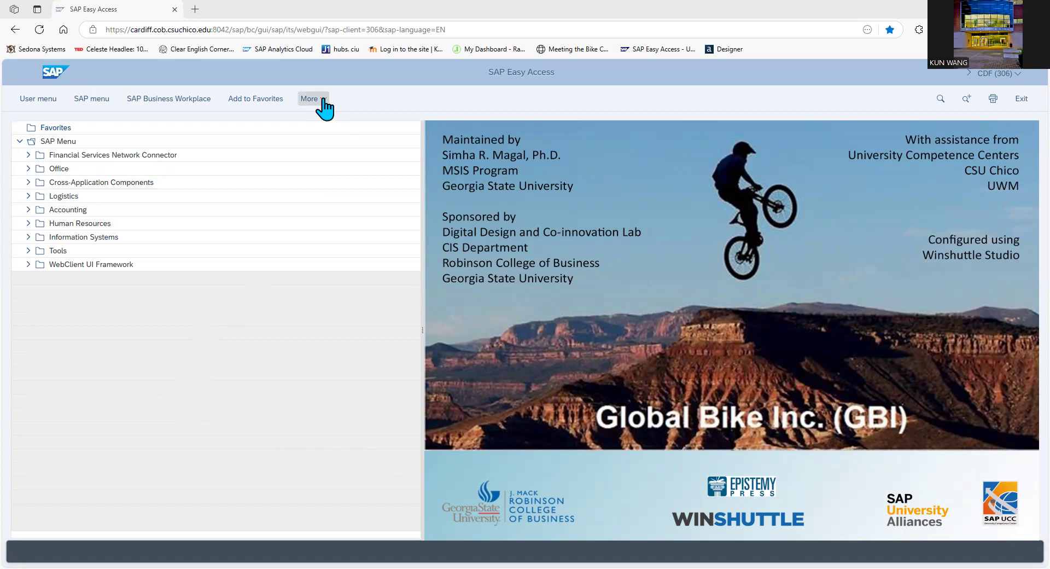
Enable the OK code field and the confirmation dialog before closing the browser window in the GUI settings, and save
click(324, 104)
mouse_move(306, 229)
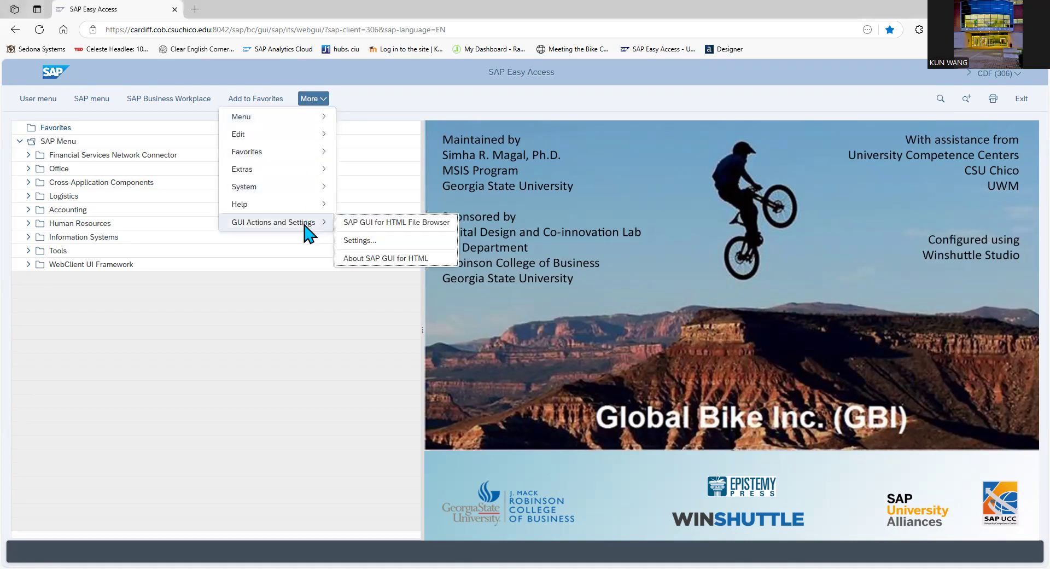
click(365, 242)
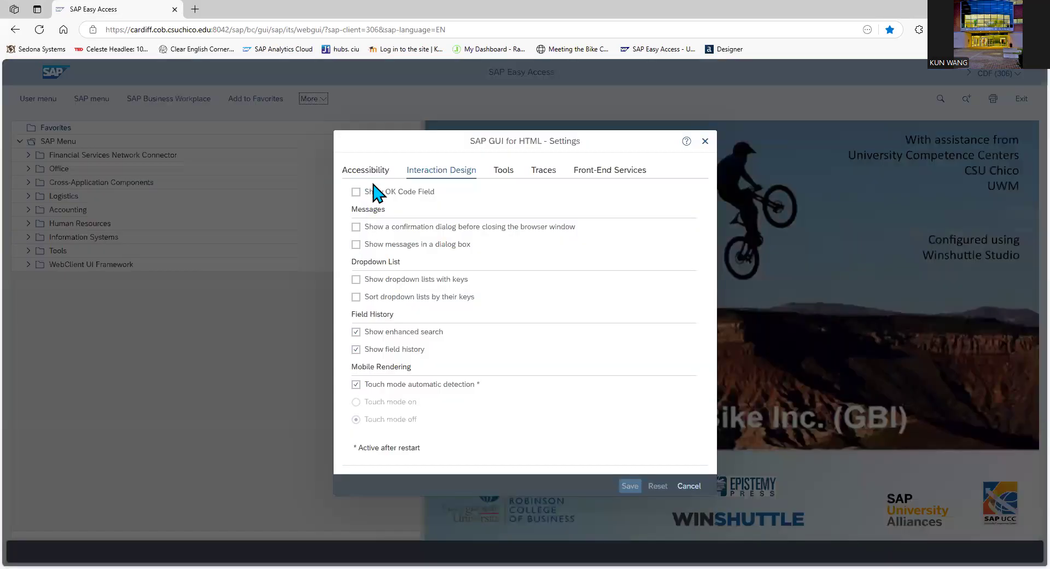
click(356, 192)
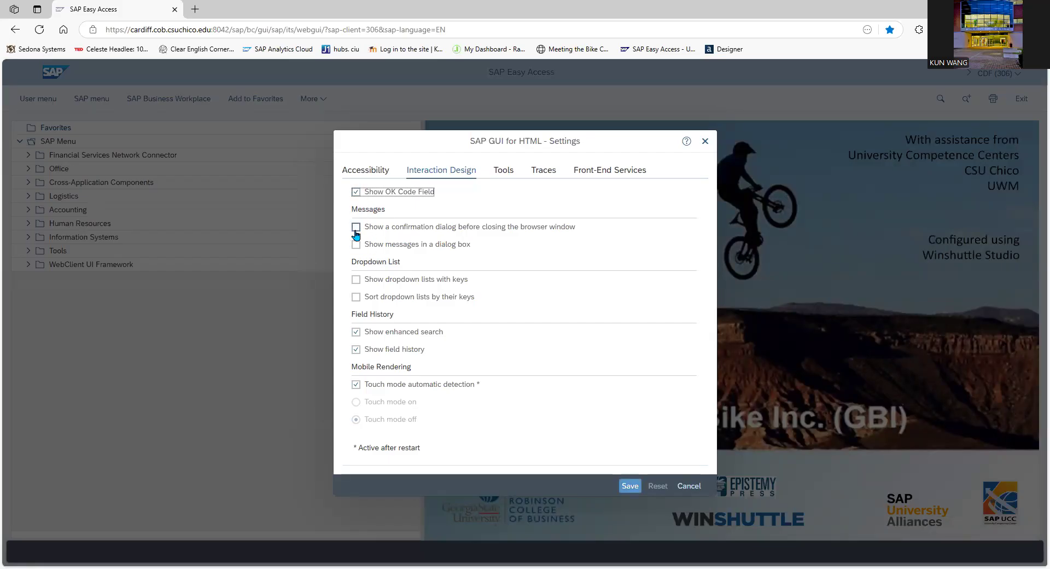
click(355, 229)
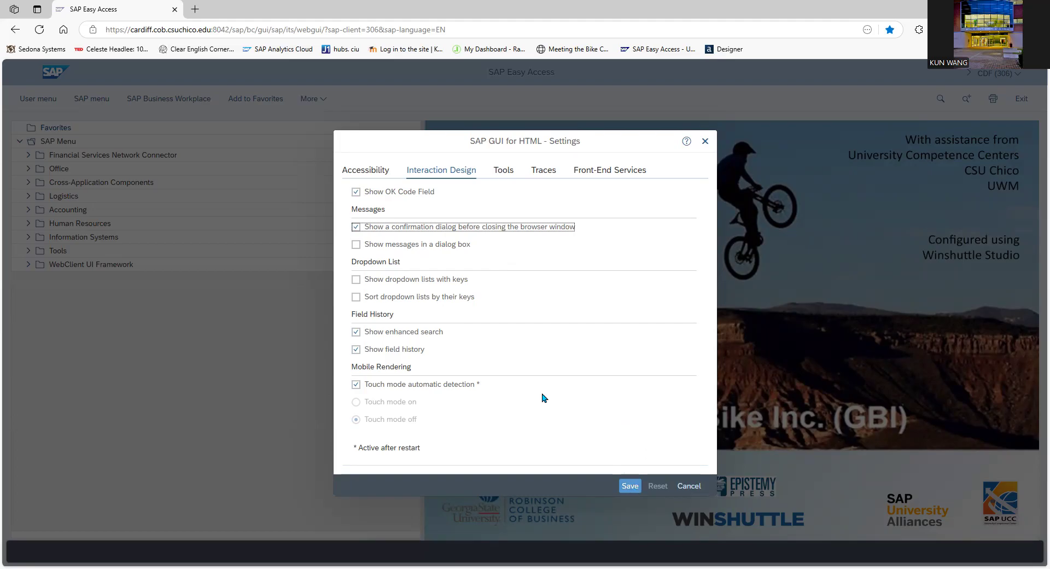
click(634, 490)
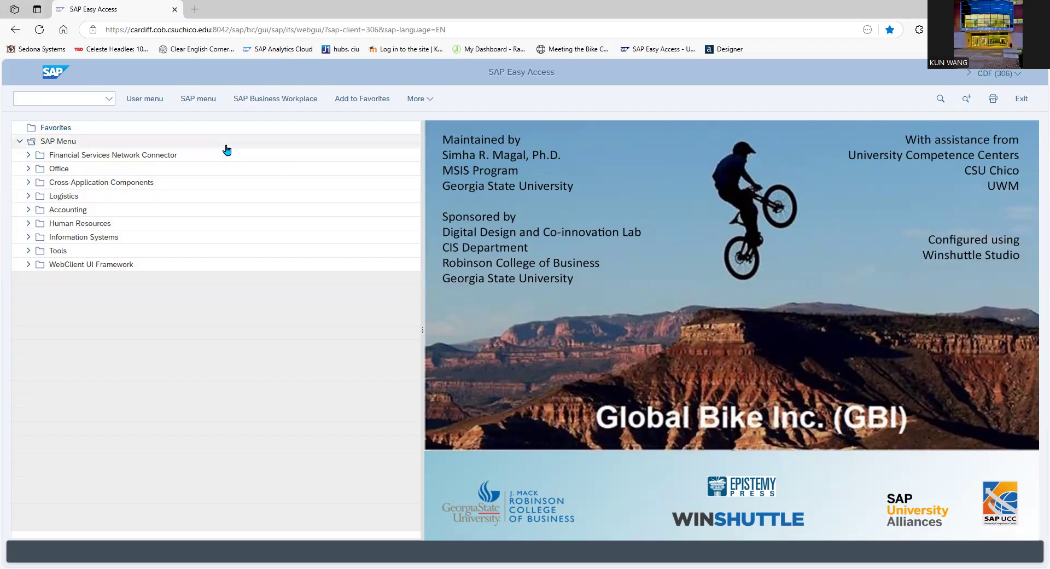
Set the menu to display technical names in the Extras settings and confirm
click(427, 104)
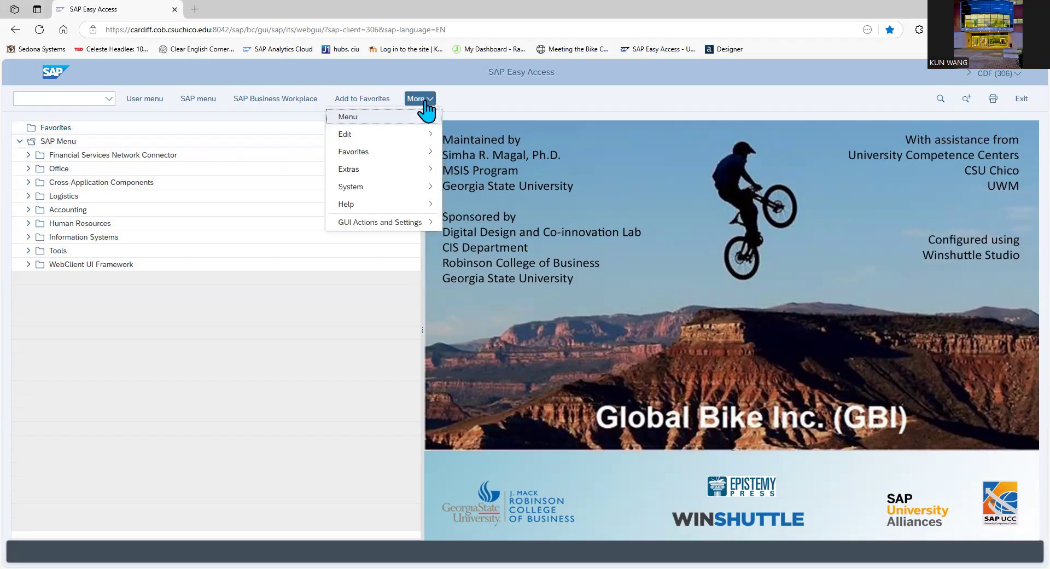
mouse_move(363, 171)
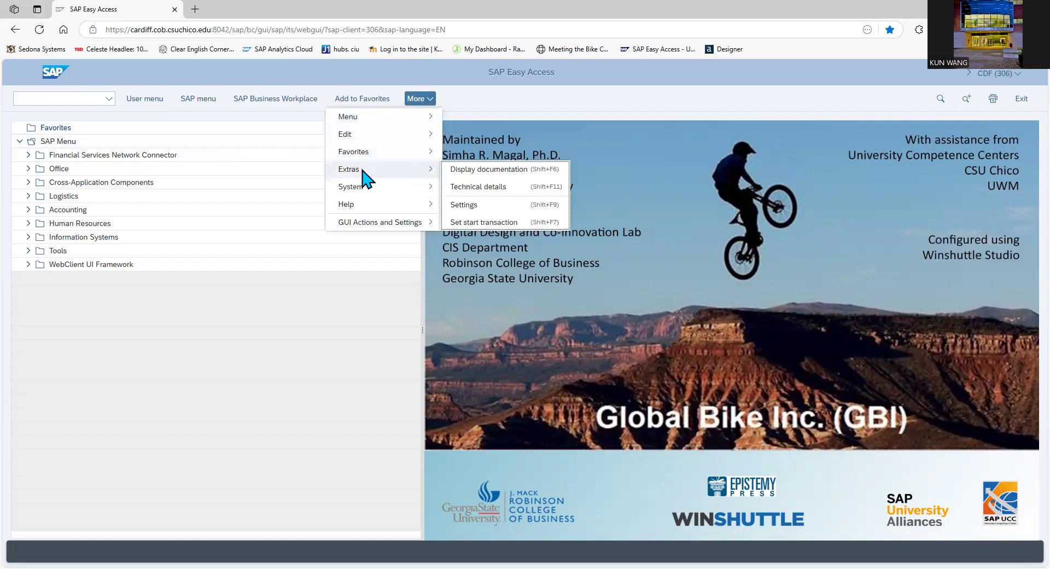
click(488, 215)
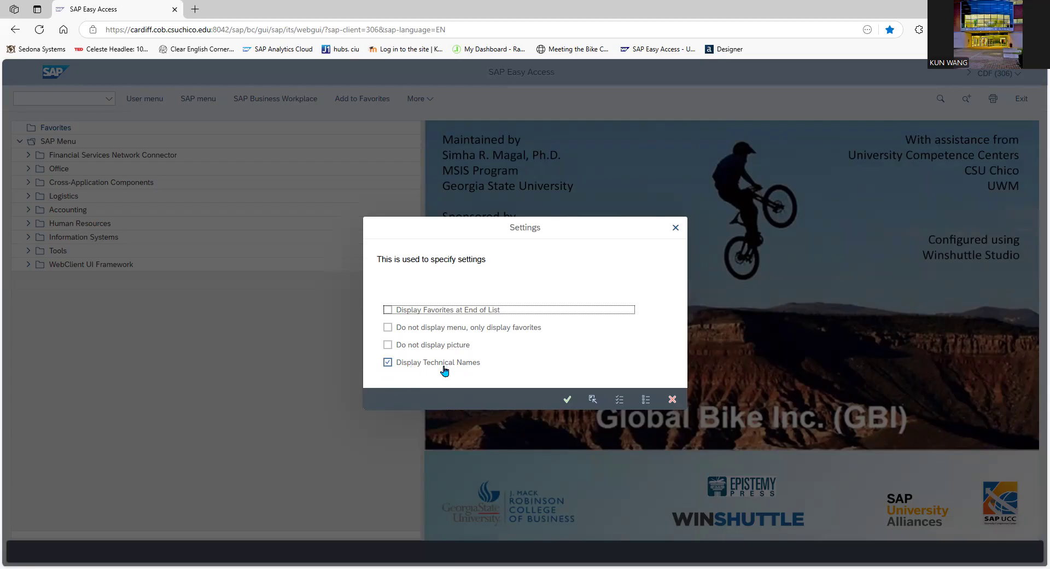
click(565, 399)
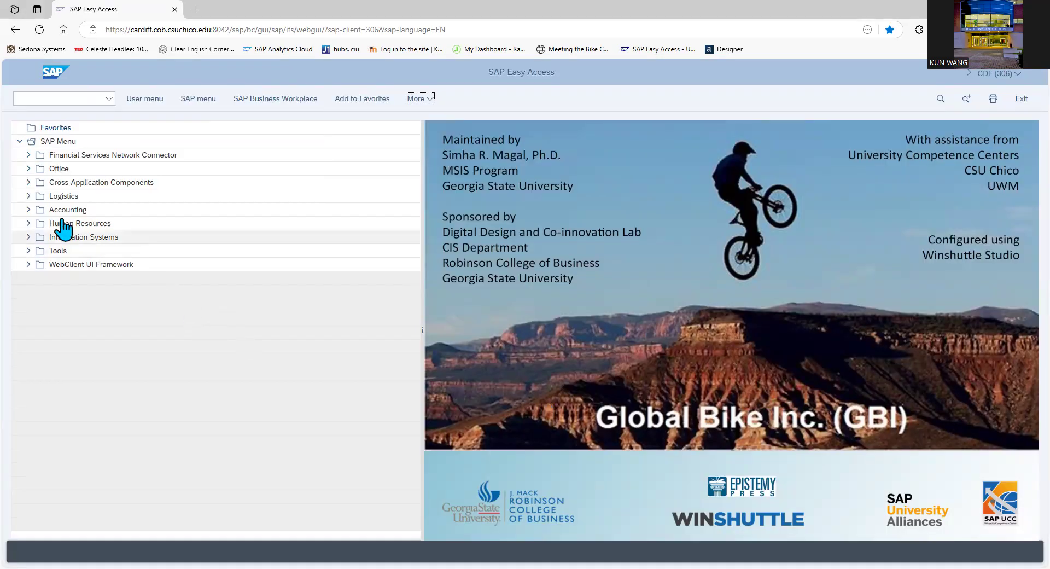
View the document entry transactions under Accounting > Financial Accounting > Accounts Receivable, and collapse the Accounting folder
click(29, 210)
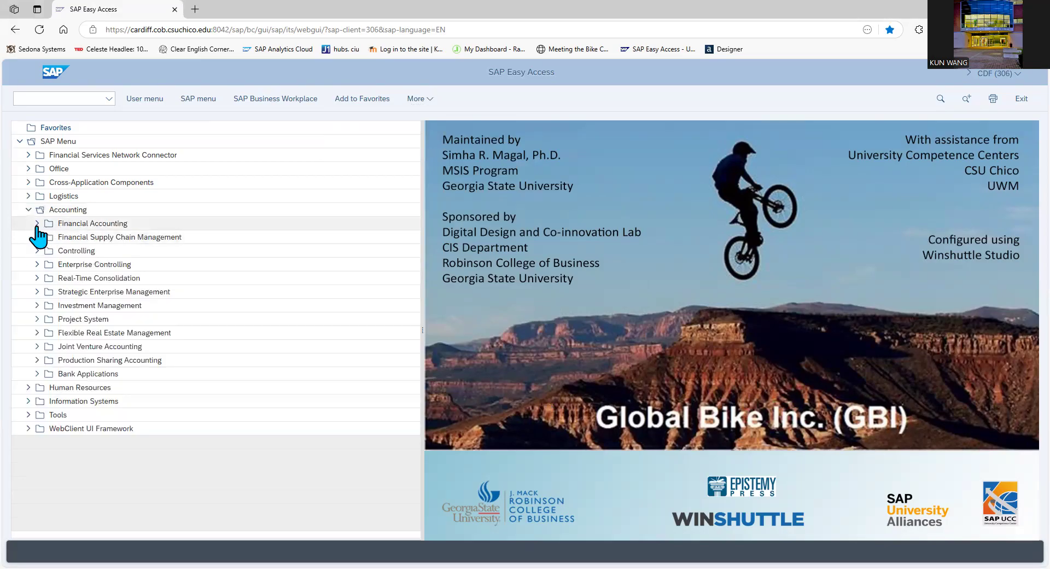
click(37, 223)
click(47, 251)
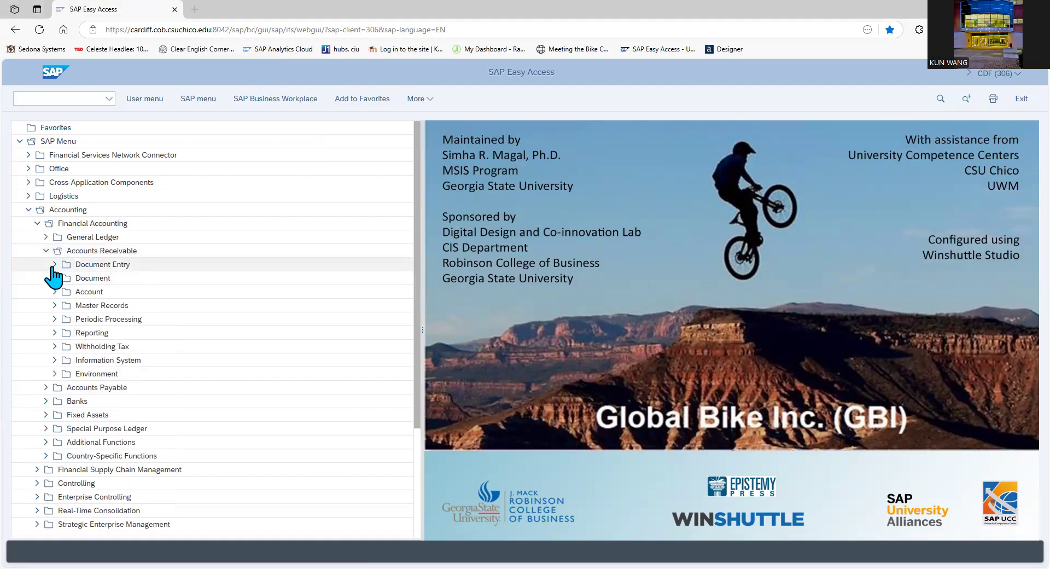
click(54, 264)
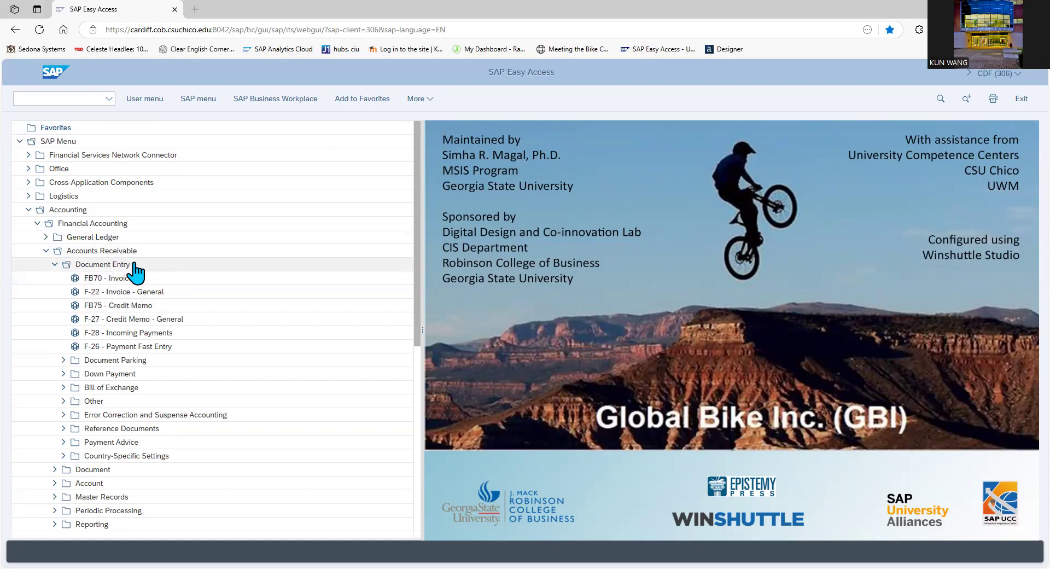
click(46, 251)
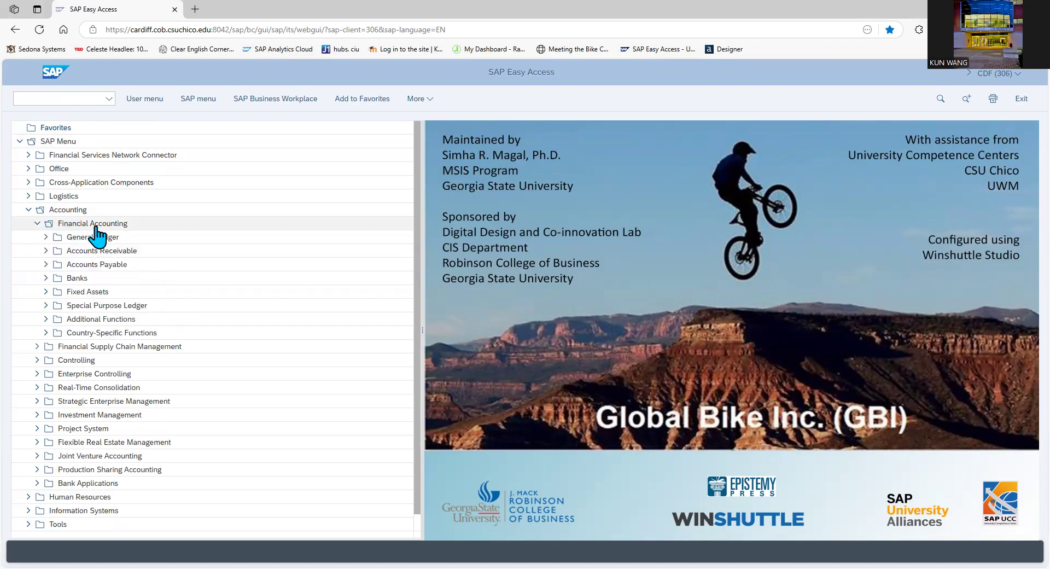
click(28, 210)
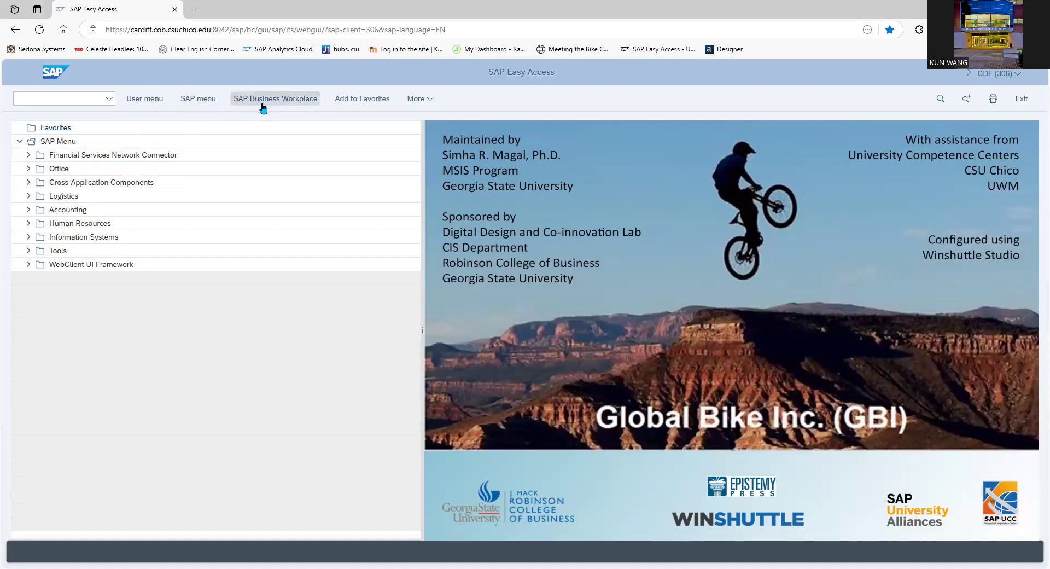
Look at the user menu and return to the SAP menu
click(145, 102)
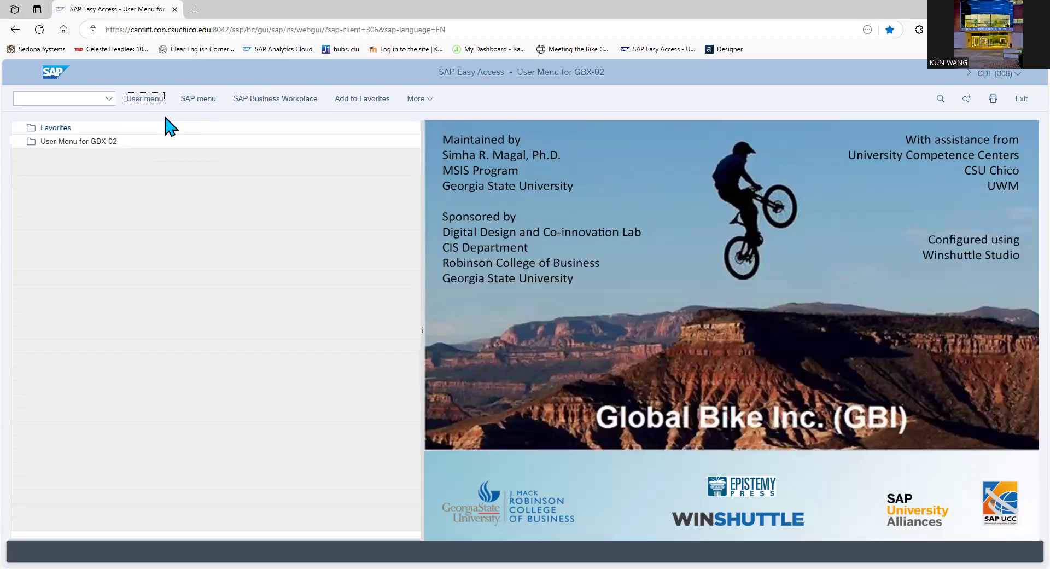
click(201, 100)
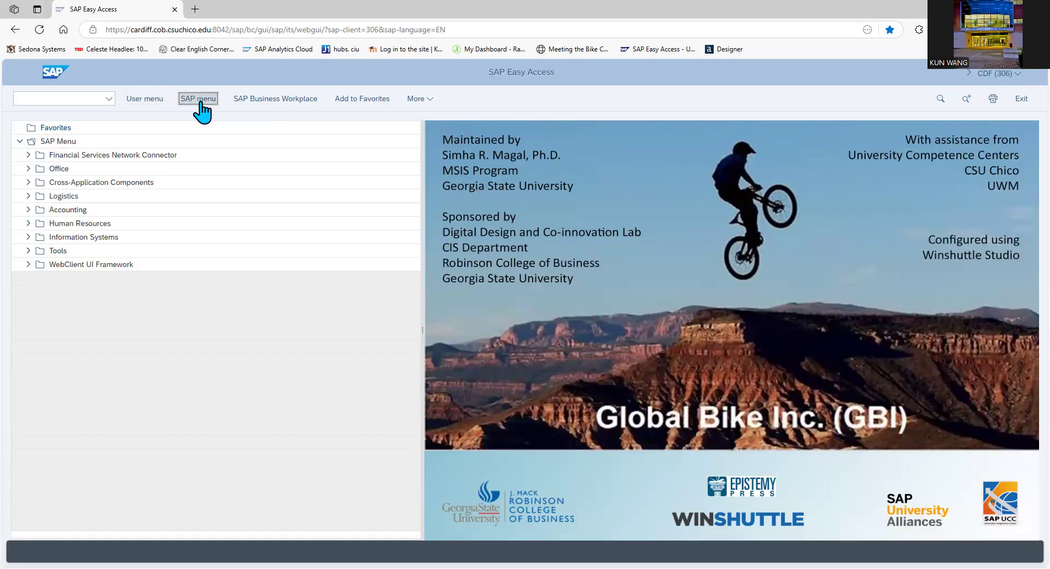
Add FB50 - Enter G/L Account Document from Accounting > Financial Accounting > General Ledger > Document Entry to the favorites
click(28, 210)
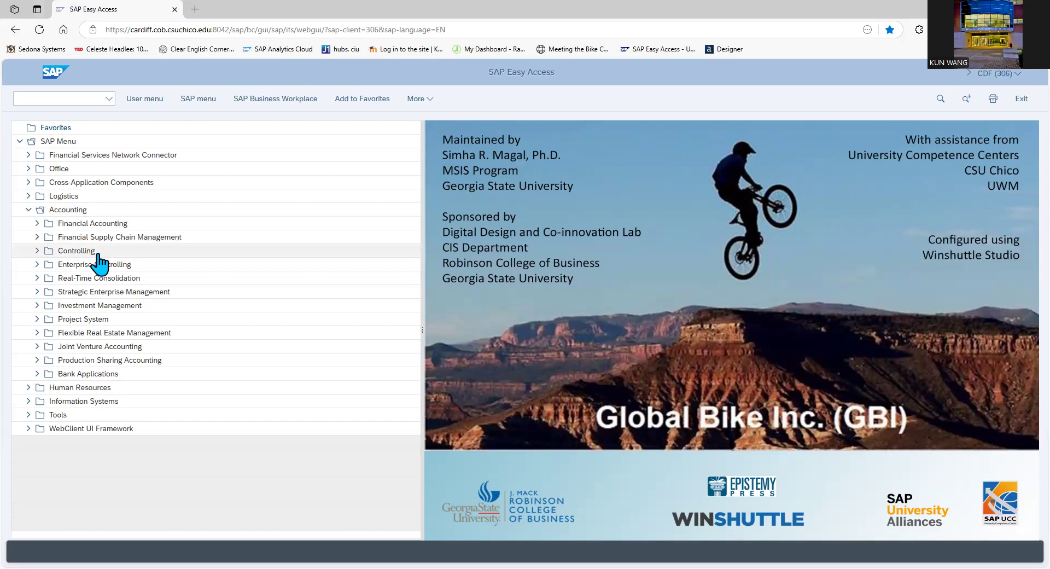
click(37, 223)
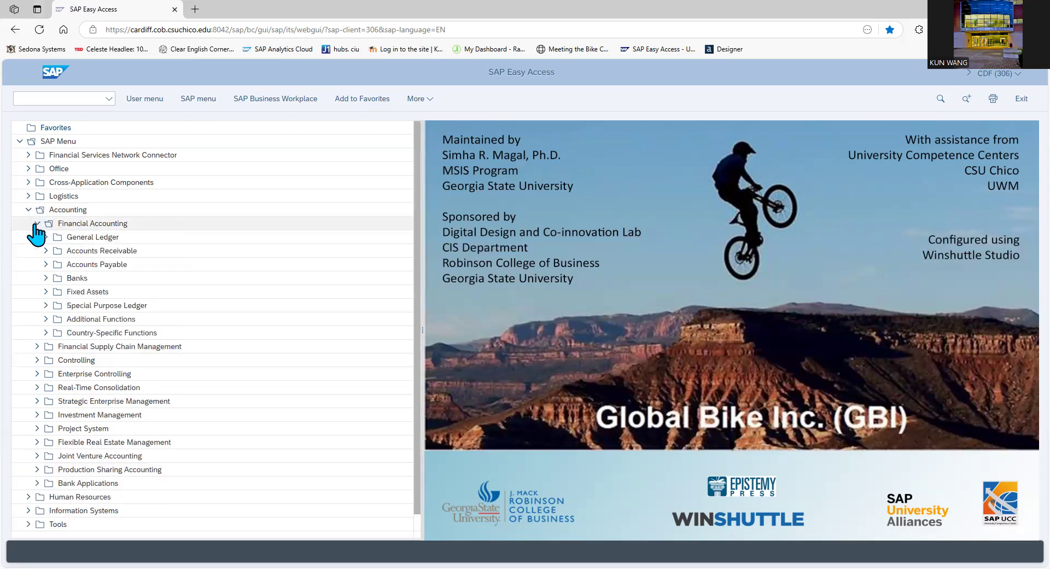
click(45, 236)
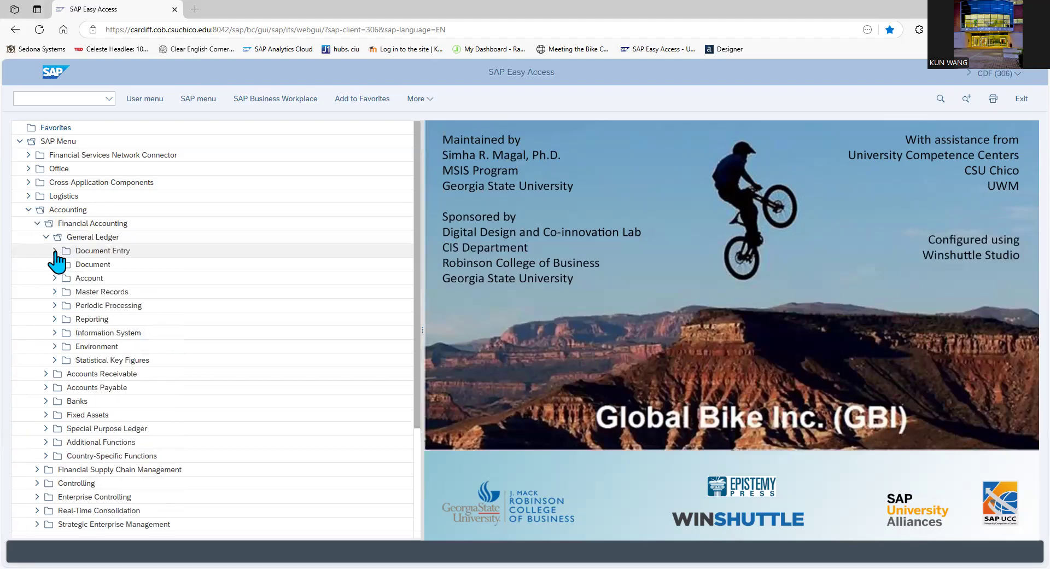
click(55, 250)
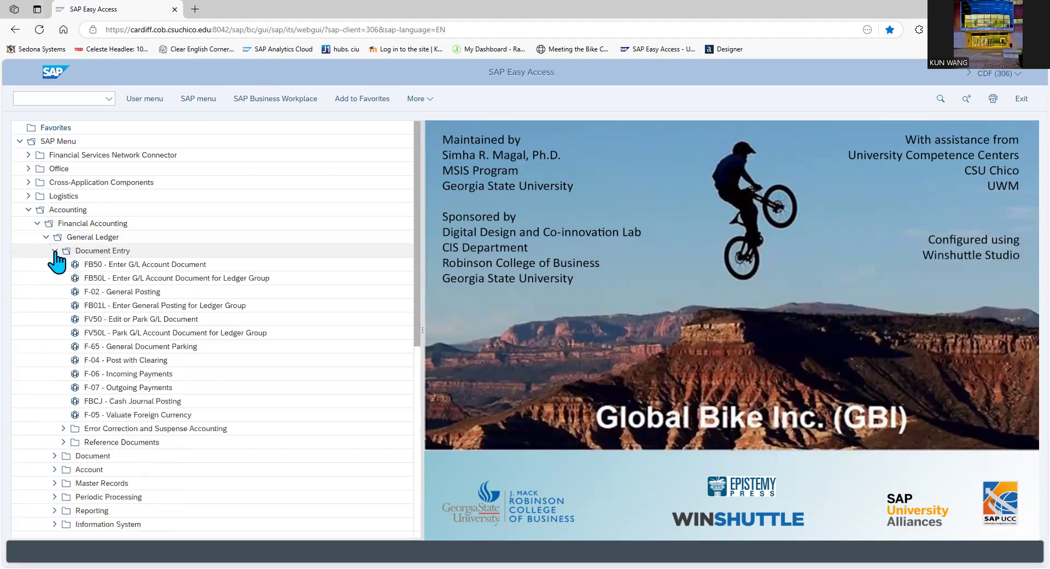
right_click(154, 268)
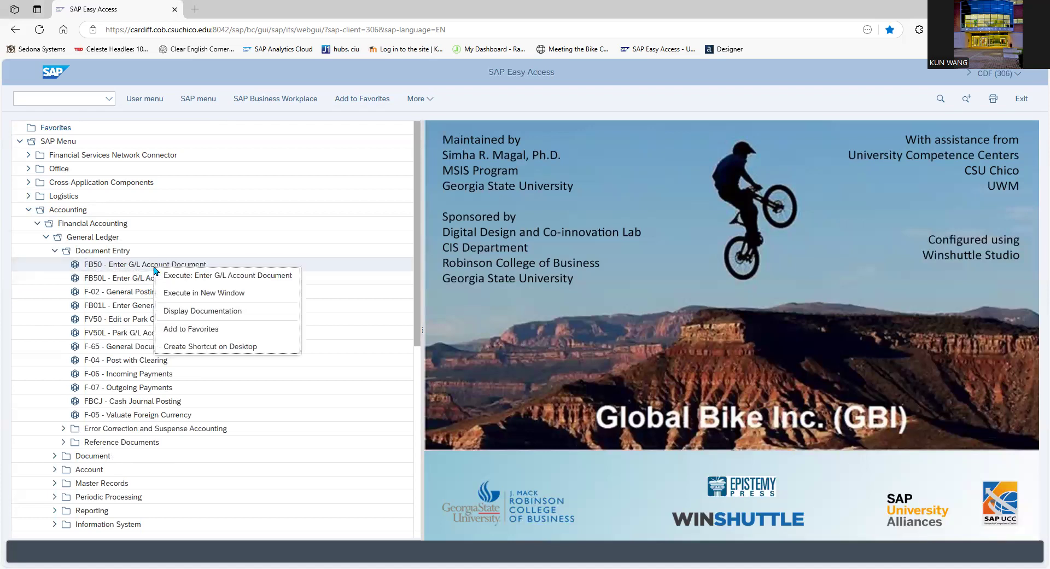
click(200, 329)
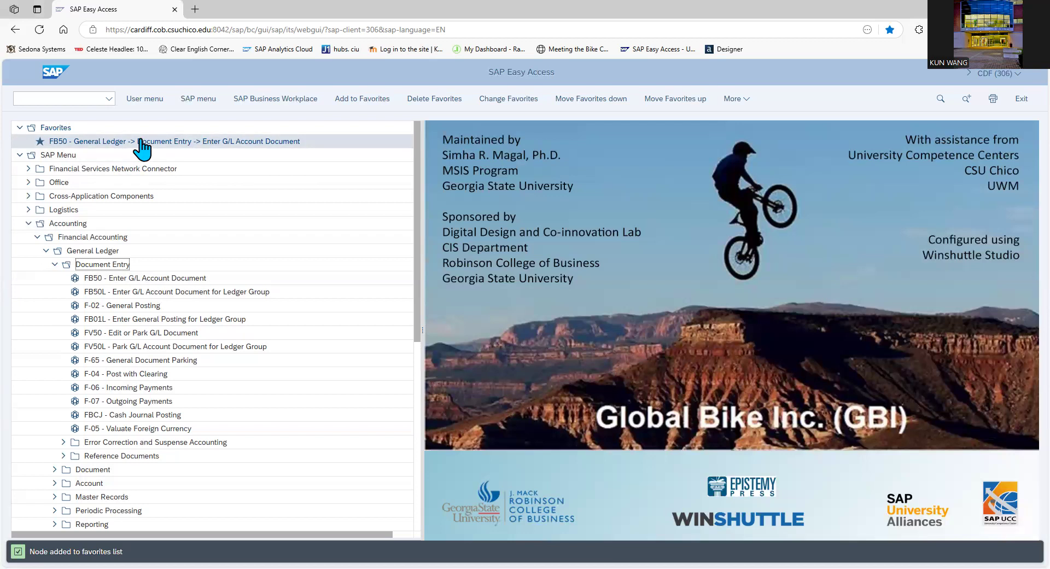
Run transaction FB50 by its code and set the company code to US02
click(72, 100)
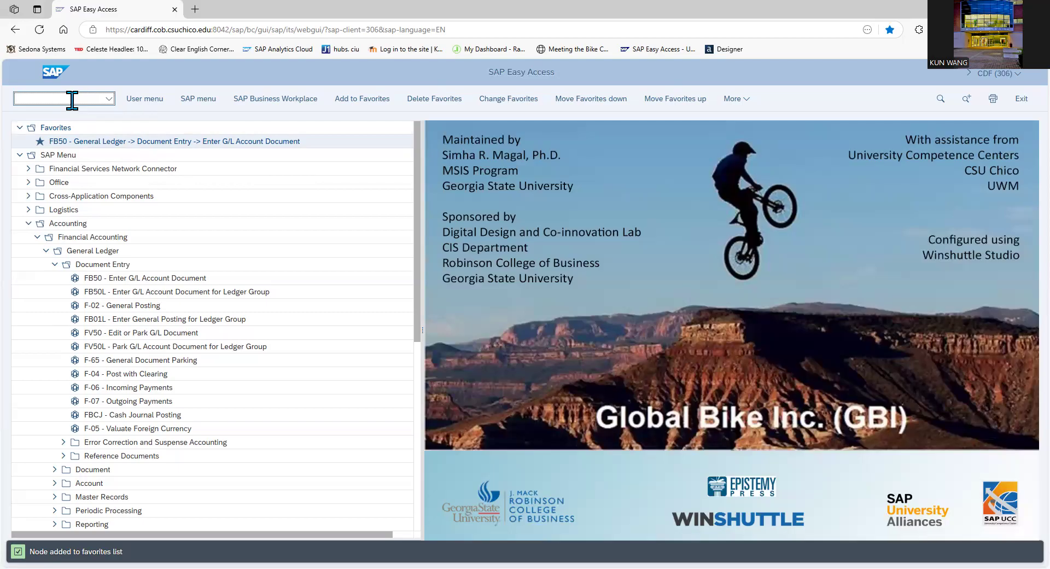
text(b50)
key(Return)
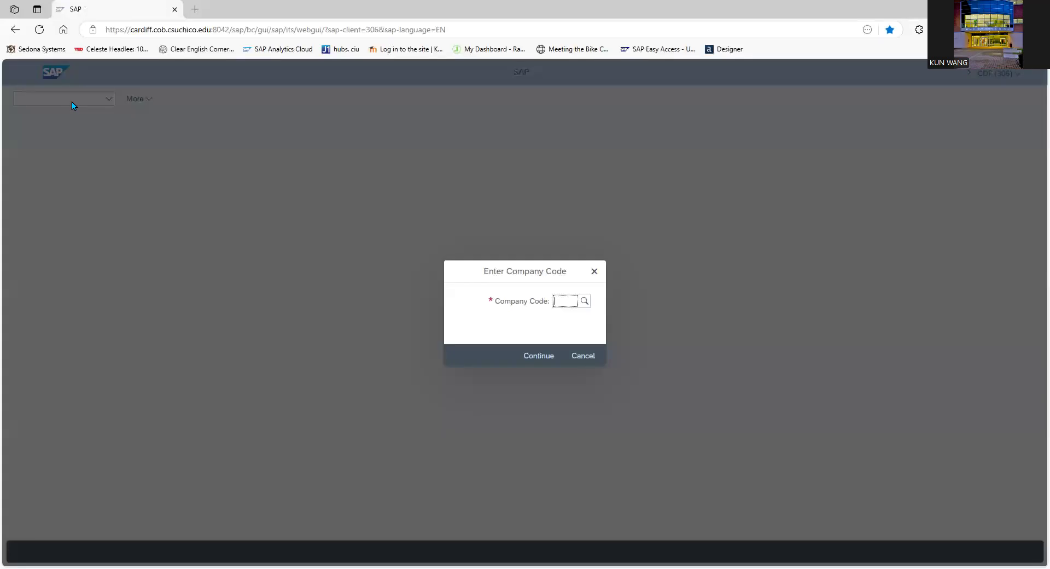
text(us02)
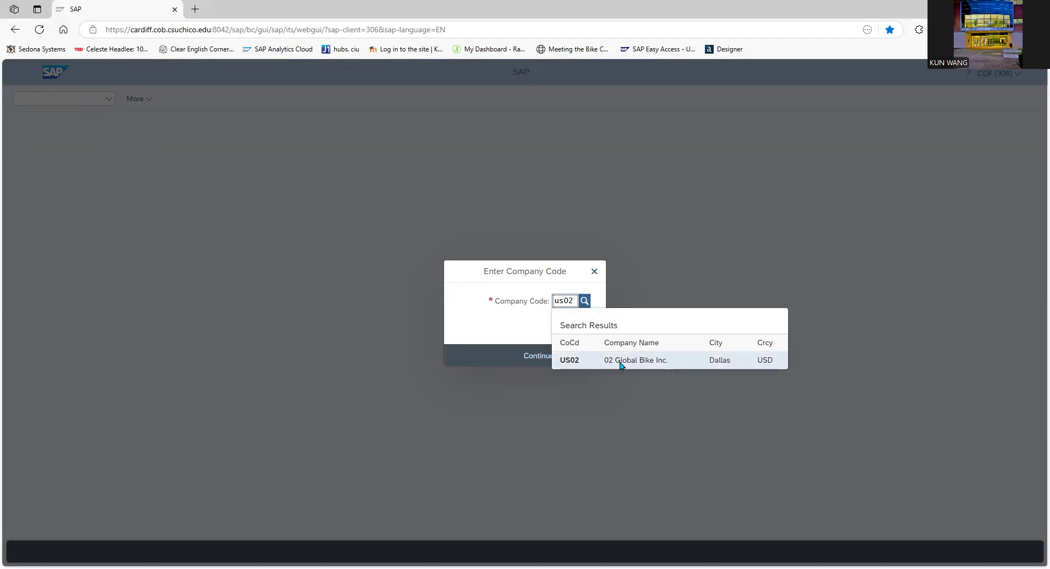
click(596, 360)
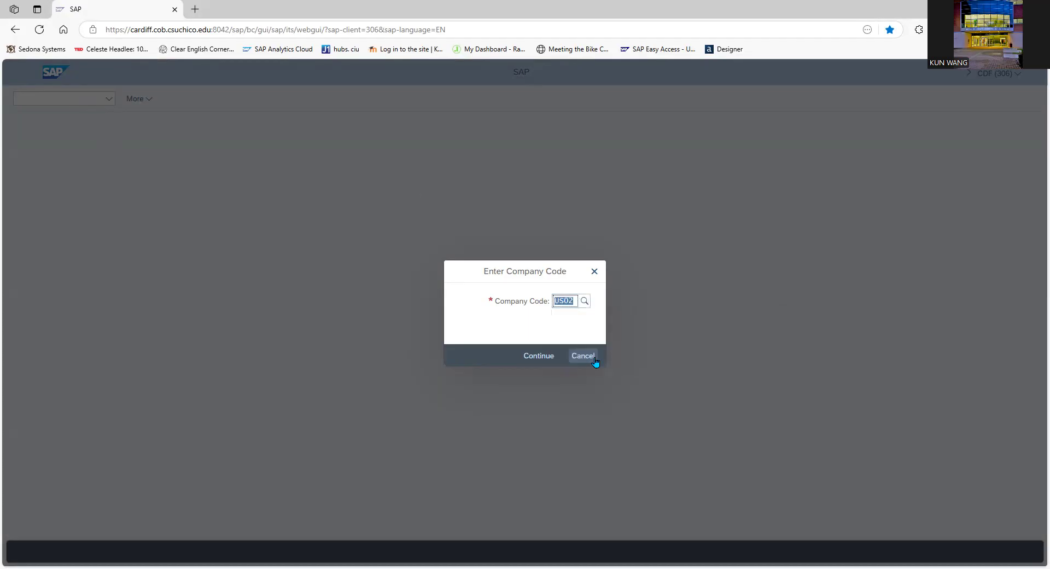
click(535, 360)
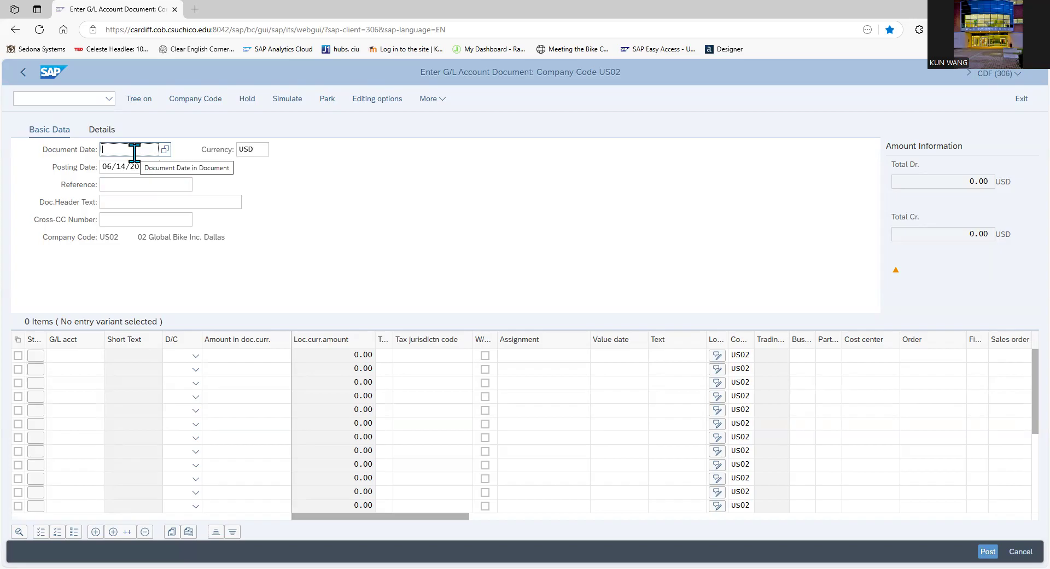
Set the document date to 06/14/2025, confirming the date in the calendar
text(6/14/2025)
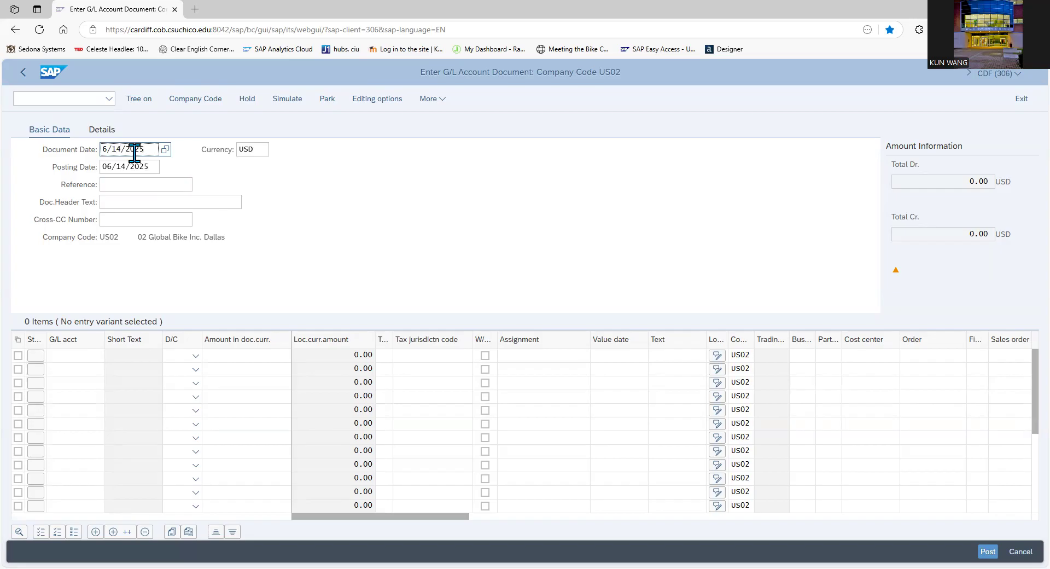
click(166, 153)
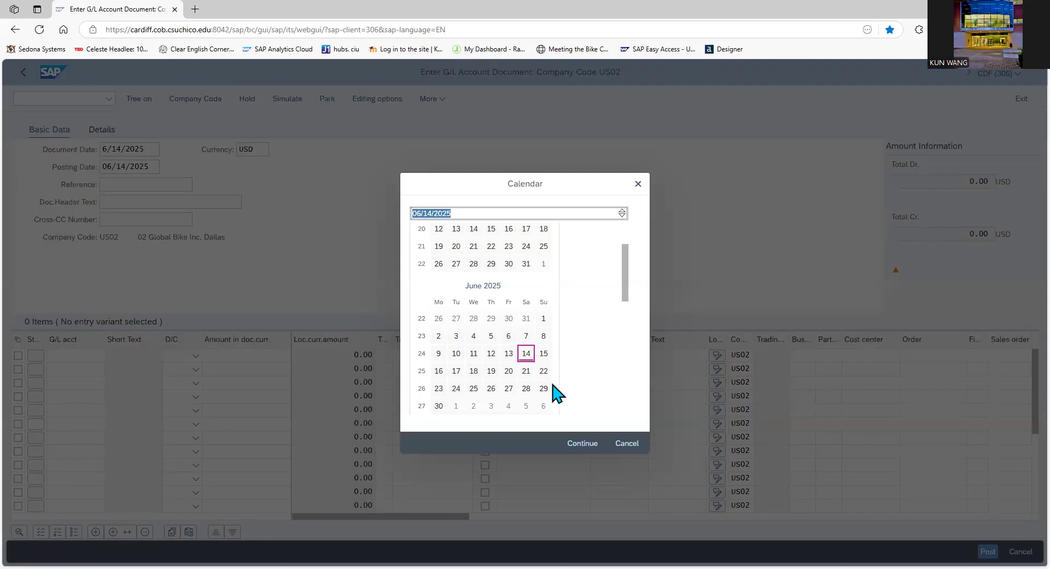
click(527, 357)
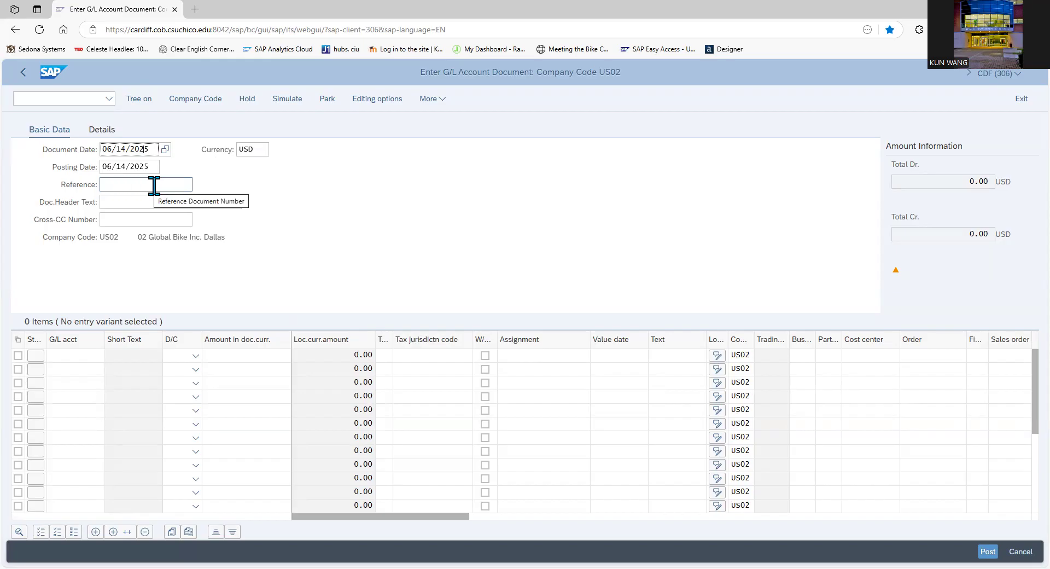
Enter "begin balance" as the document's reference
click(154, 186)
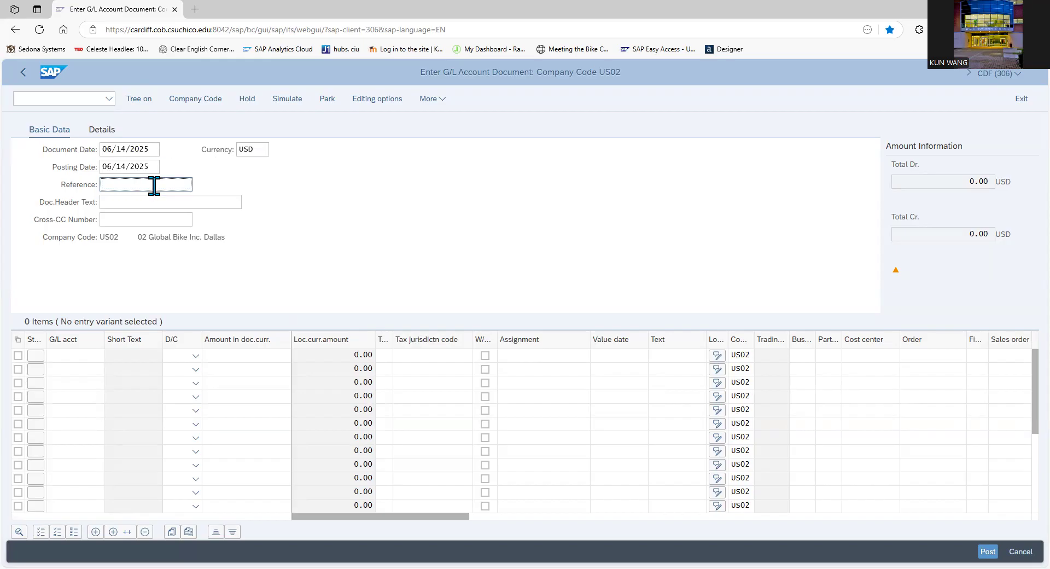
text(begin balance)
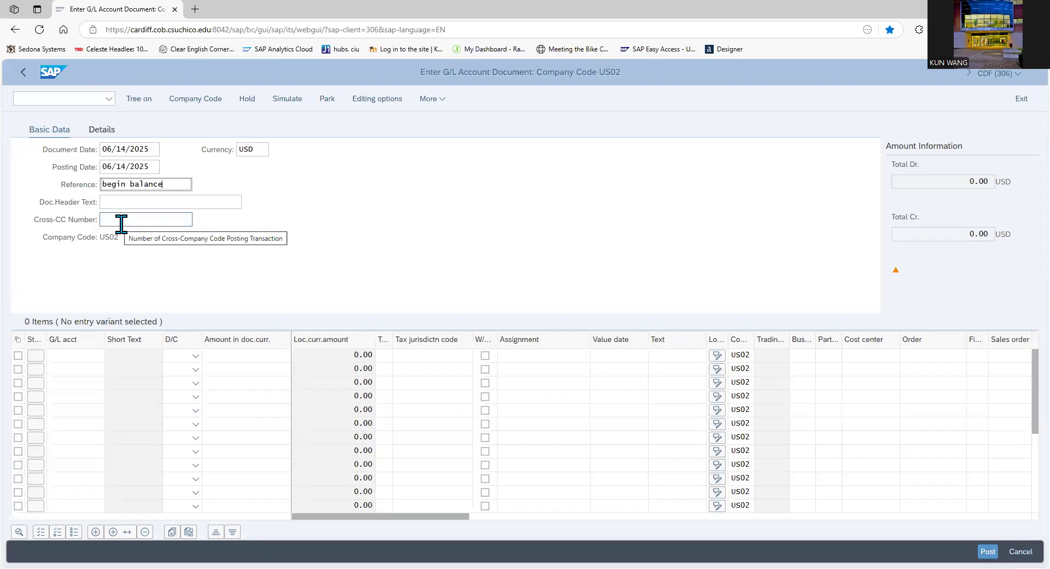
key(Return)
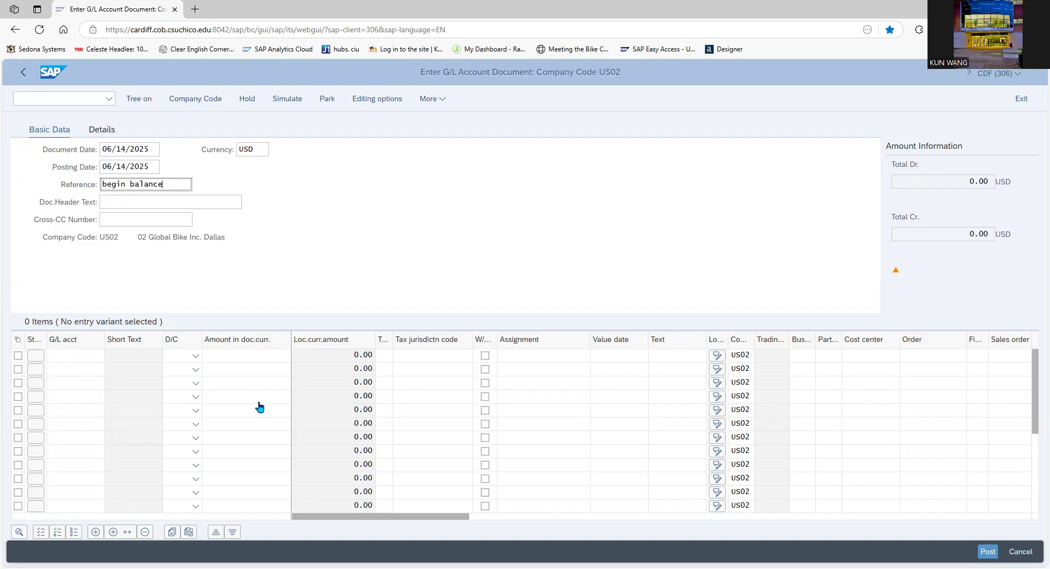
View the debit/credit choices for the first line item and close the list without selecting one
click(196, 356)
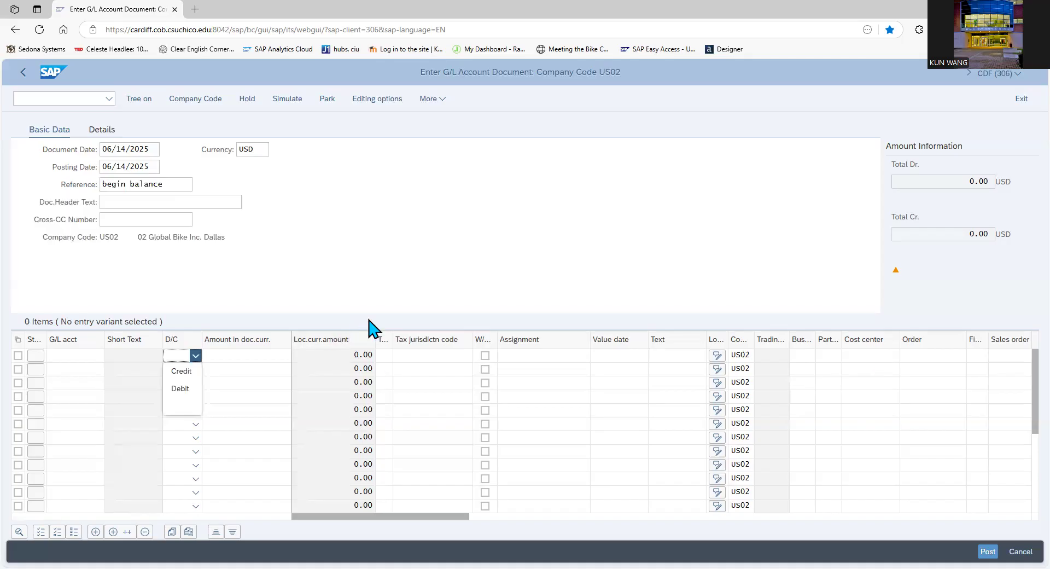
click(208, 290)
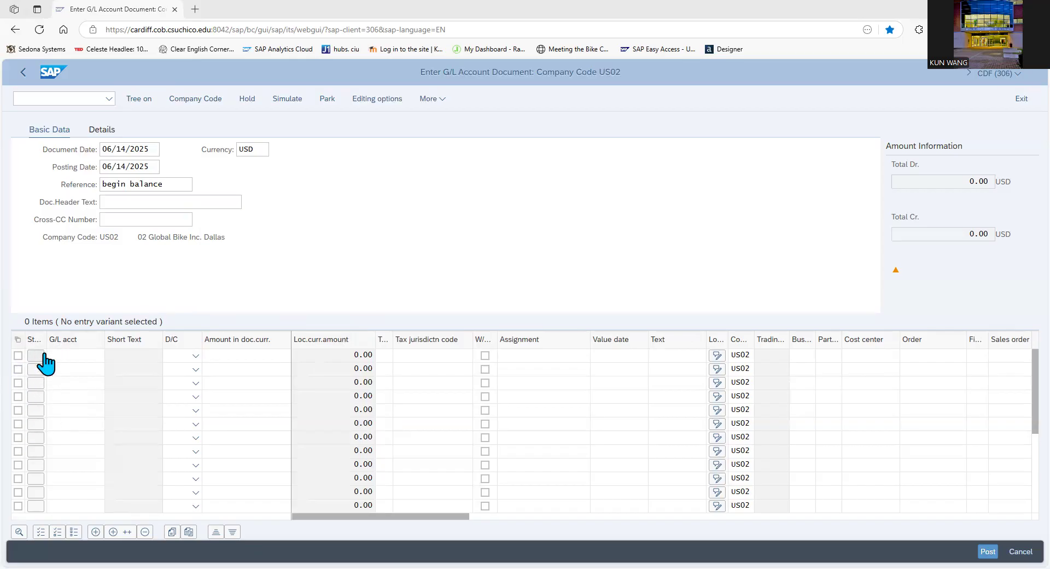
Enter the first line item: G/L account 100000 (Bank Account), Debit, amount 252518
click(73, 357)
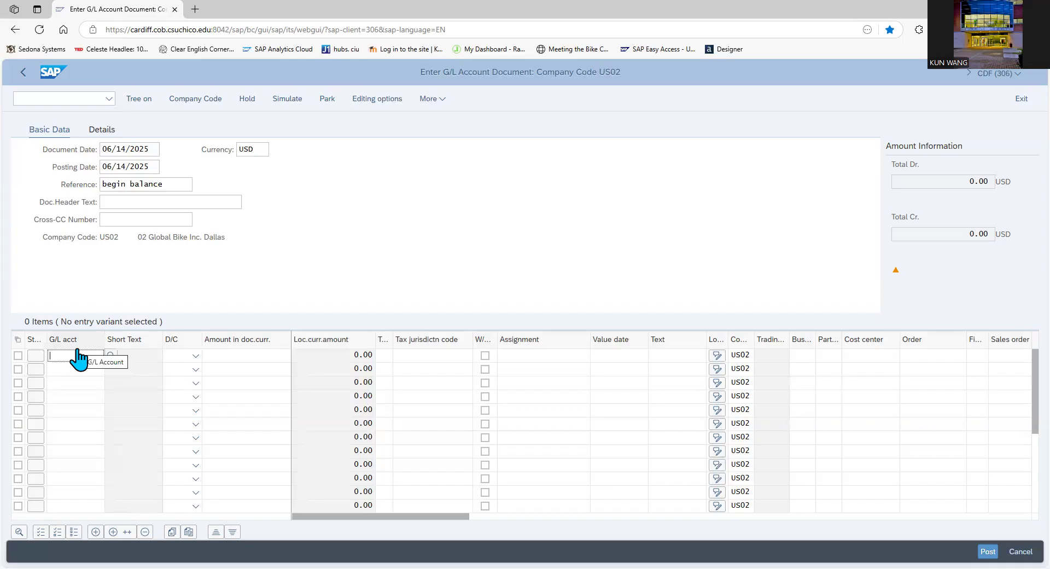
text(10000)
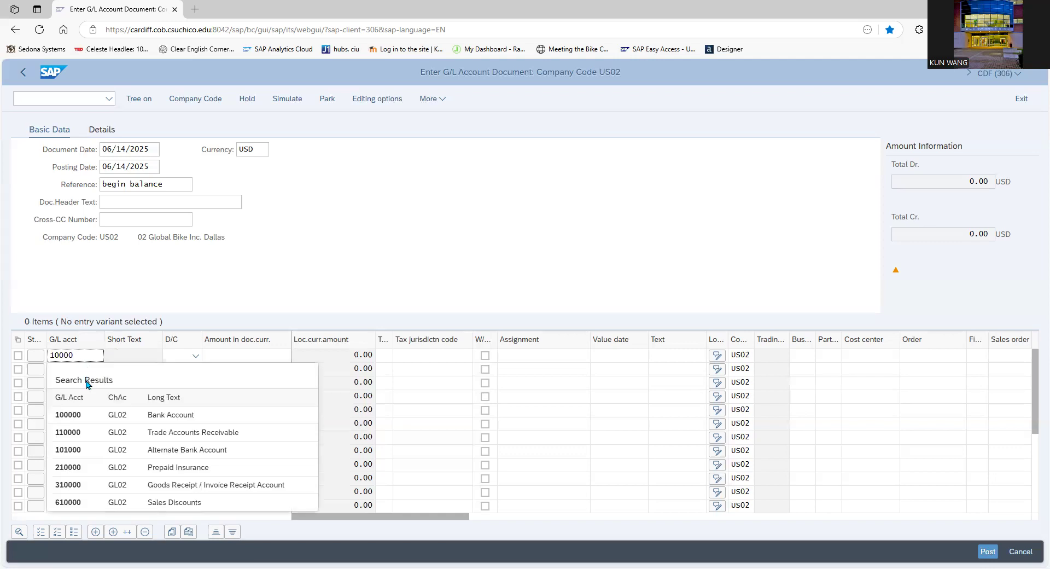
click(80, 422)
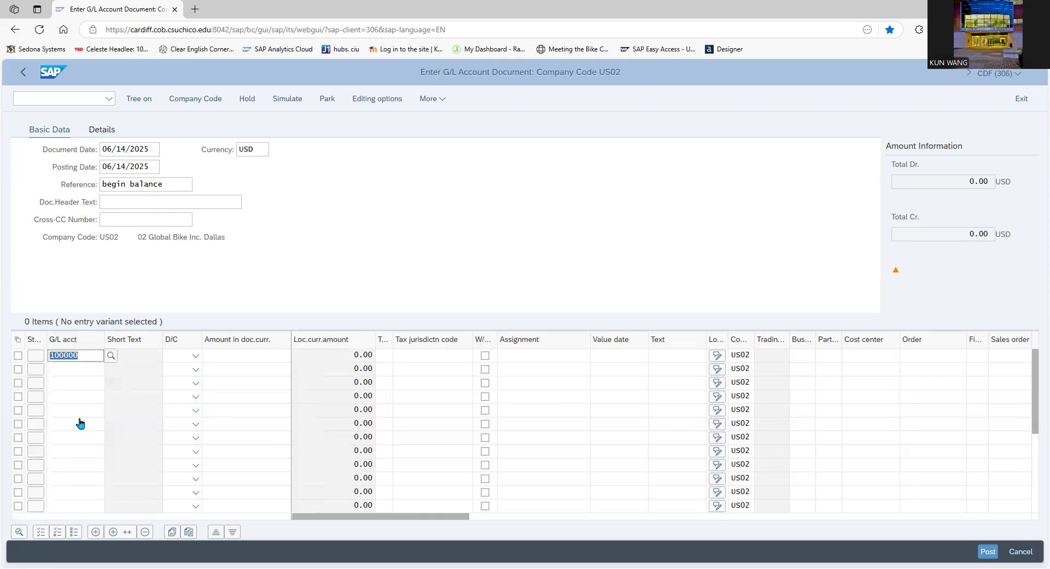
click(196, 356)
click(183, 390)
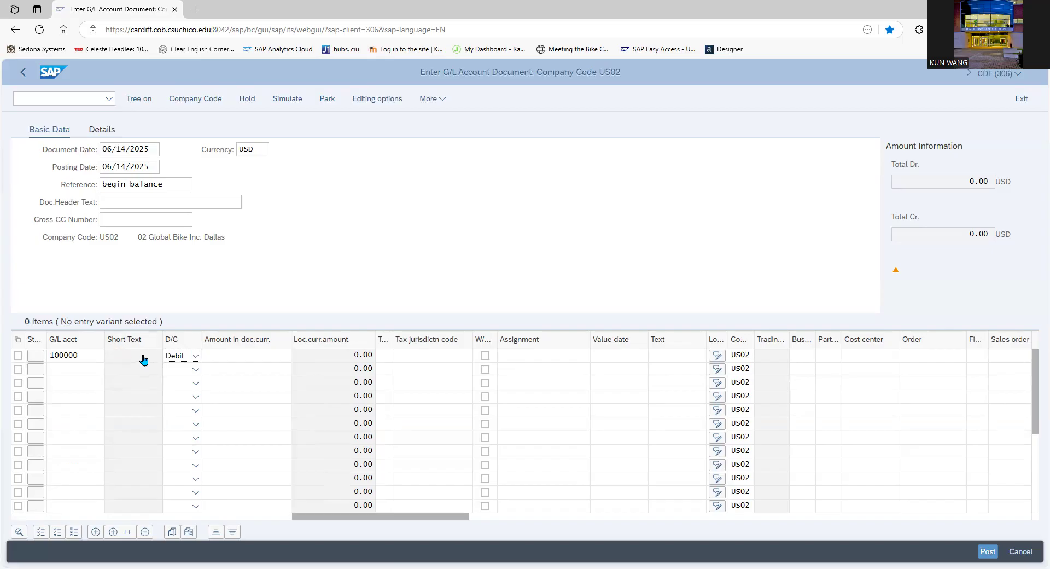
click(230, 361)
text(252518)
Enter the second line item: G/L account 110100 (Miscellaneous Accounts Receivable), Debit, amount 108420
click(89, 377)
text(110)
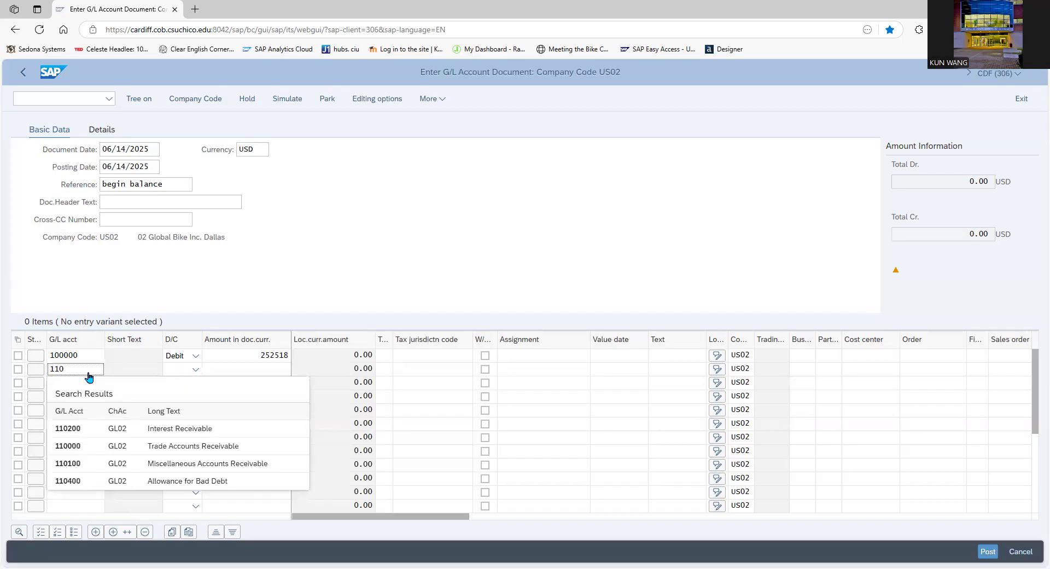
click(104, 466)
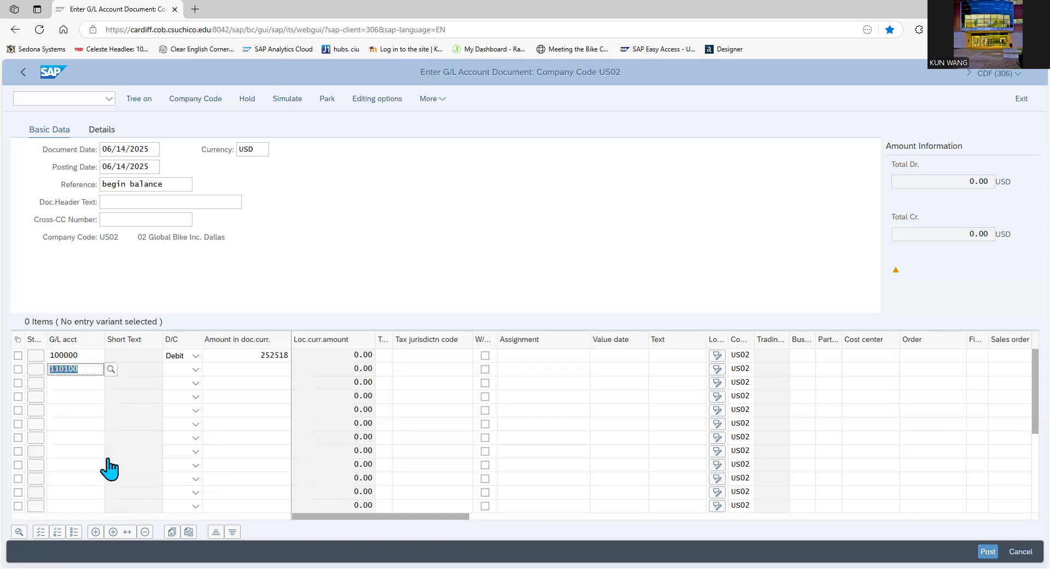
click(194, 369)
click(181, 403)
click(241, 373)
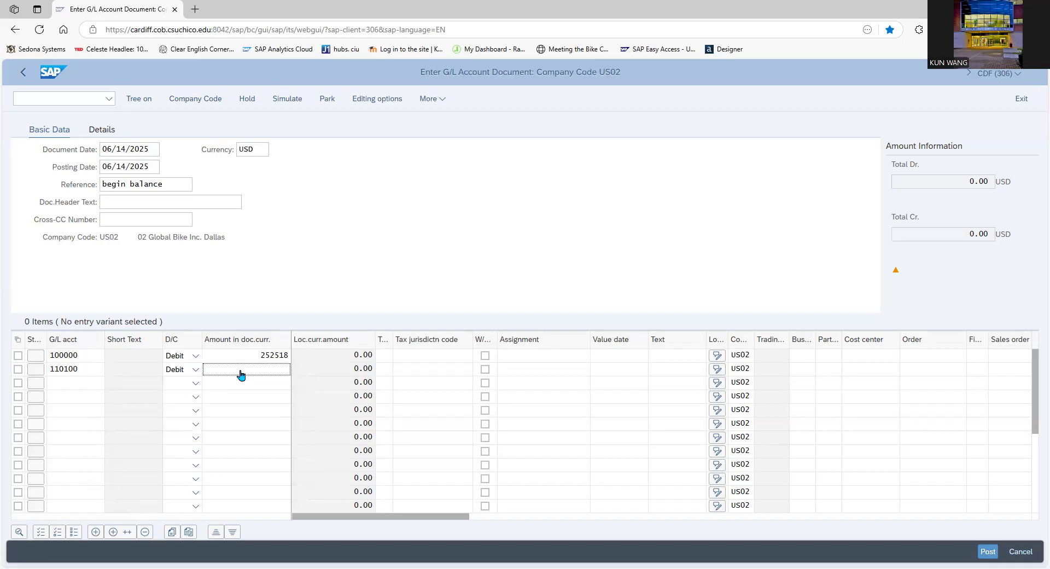
text(108420)
Enter the third line item: G/L account 110400 (Allowance for Bad Debt), Credit, amount 2500
click(78, 384)
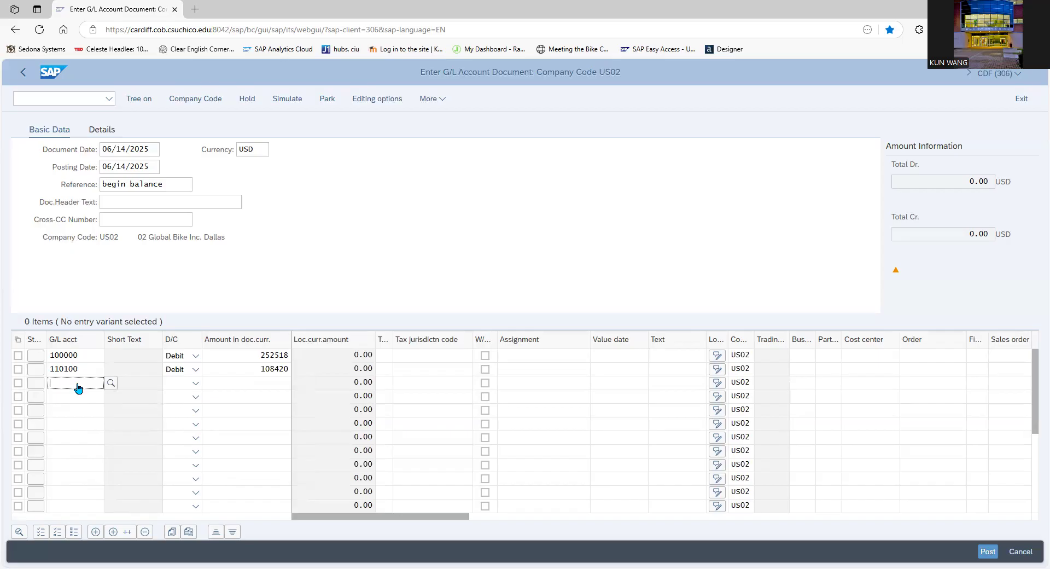
text(11)
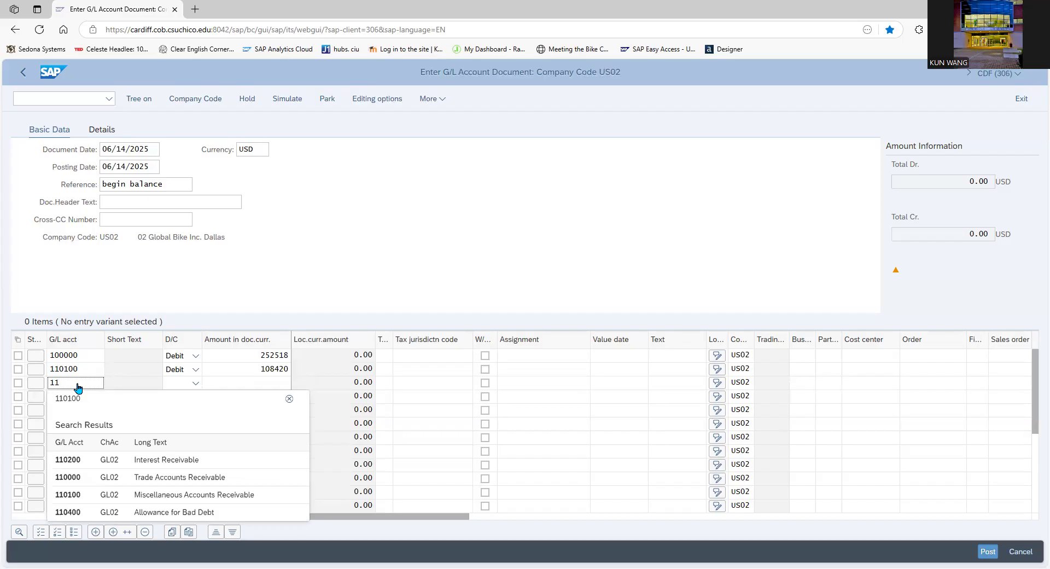
click(82, 512)
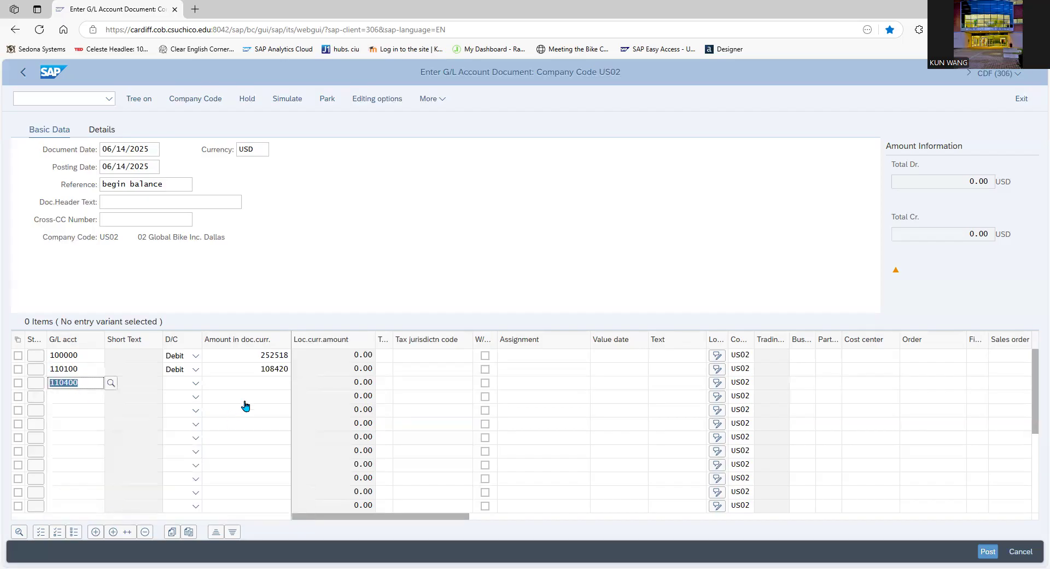
click(196, 383)
click(187, 402)
click(277, 388)
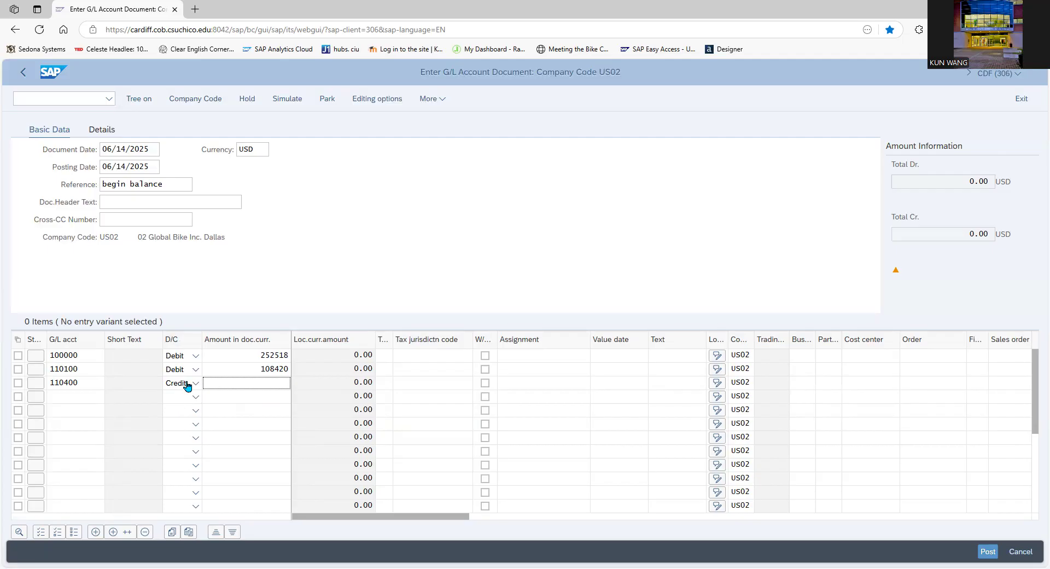
text(2500)
Enter the fourth line item: G/L account 200600 (Inventory-Operating Supplies), Debit, amount 750
click(72, 402)
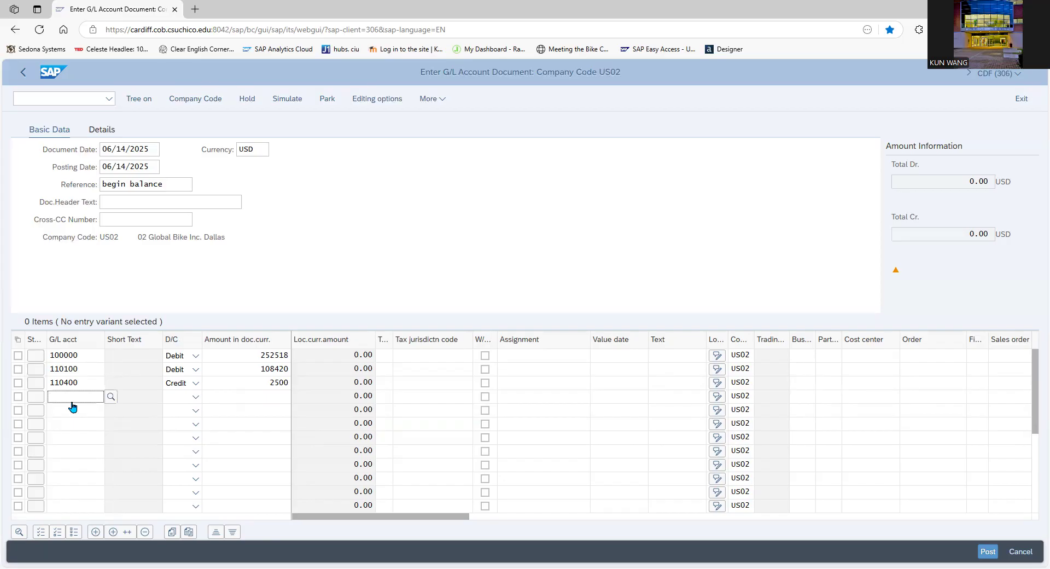
text(200600)
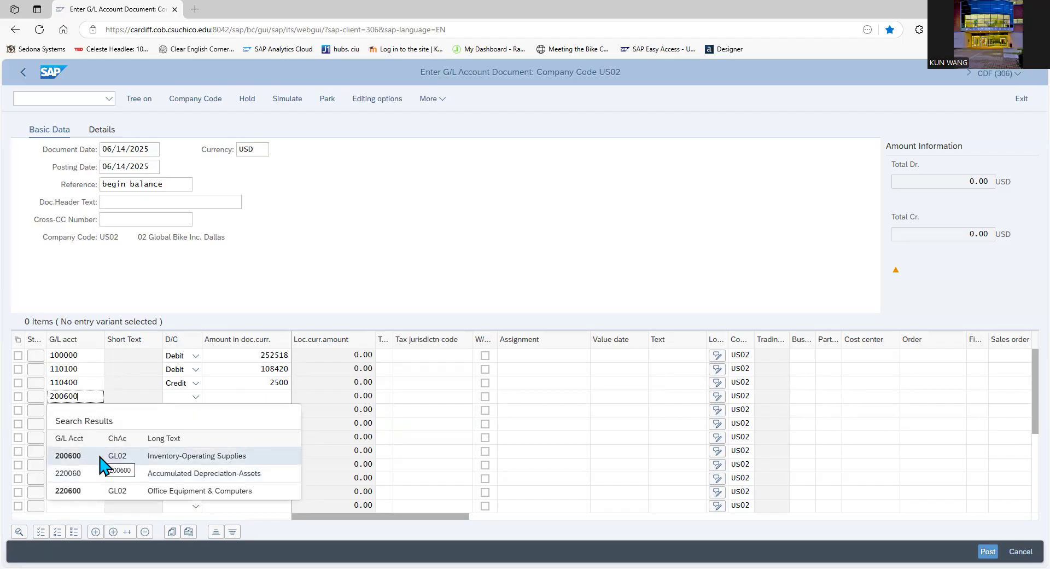
click(102, 455)
click(198, 396)
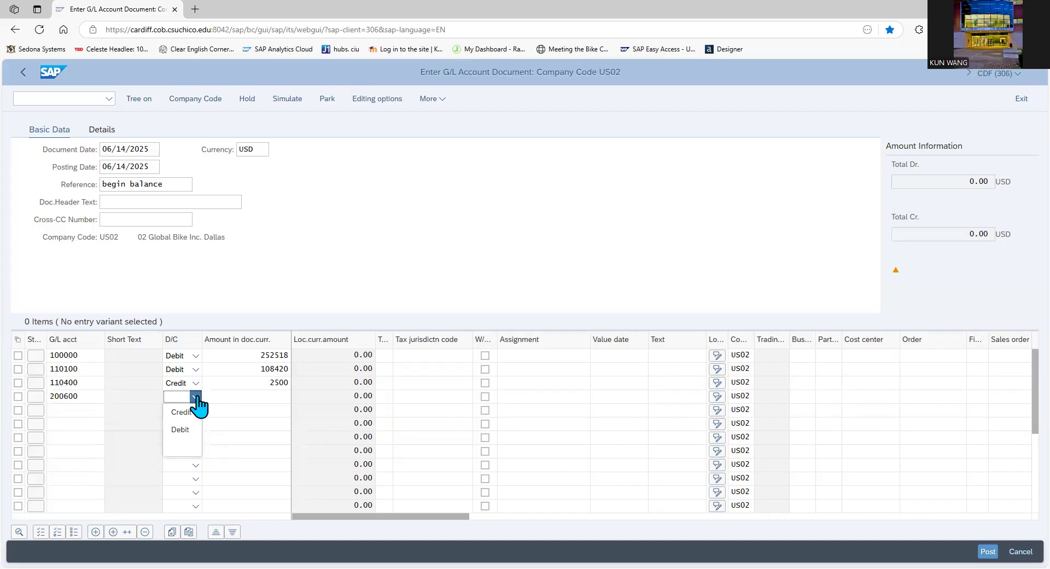
click(176, 430)
click(251, 403)
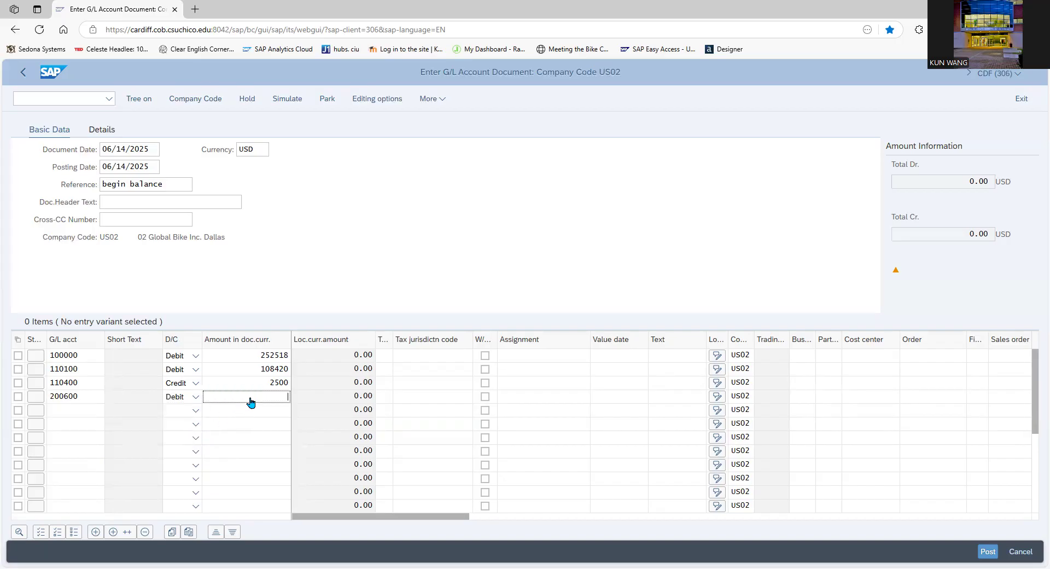
text(750)
Enter the fifth line item: G/L account 200900 (Inventory-Raw Materials, Direct Post), Debit, amount 32000
click(55, 409)
text(200900)
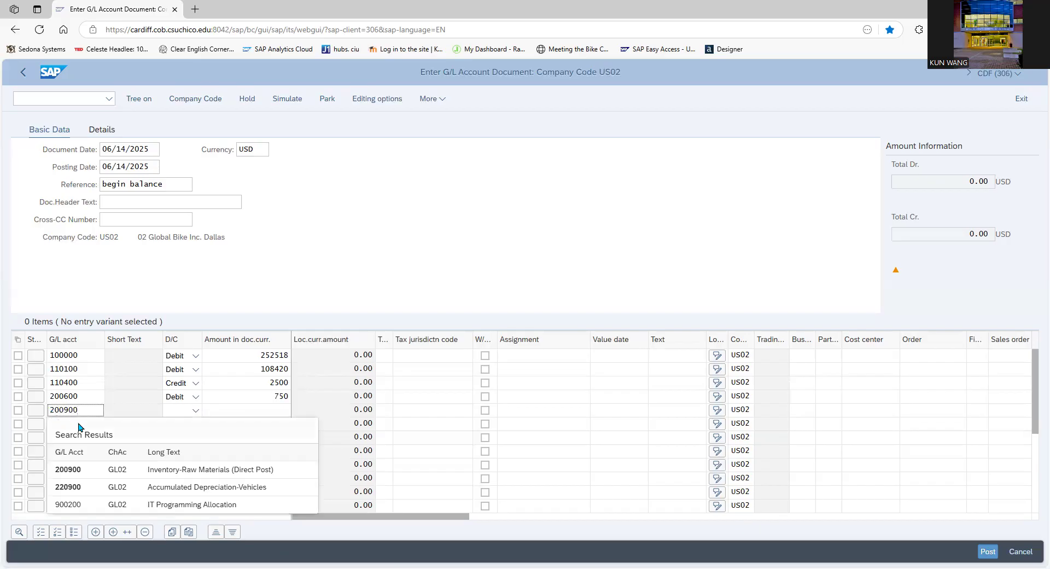
click(176, 473)
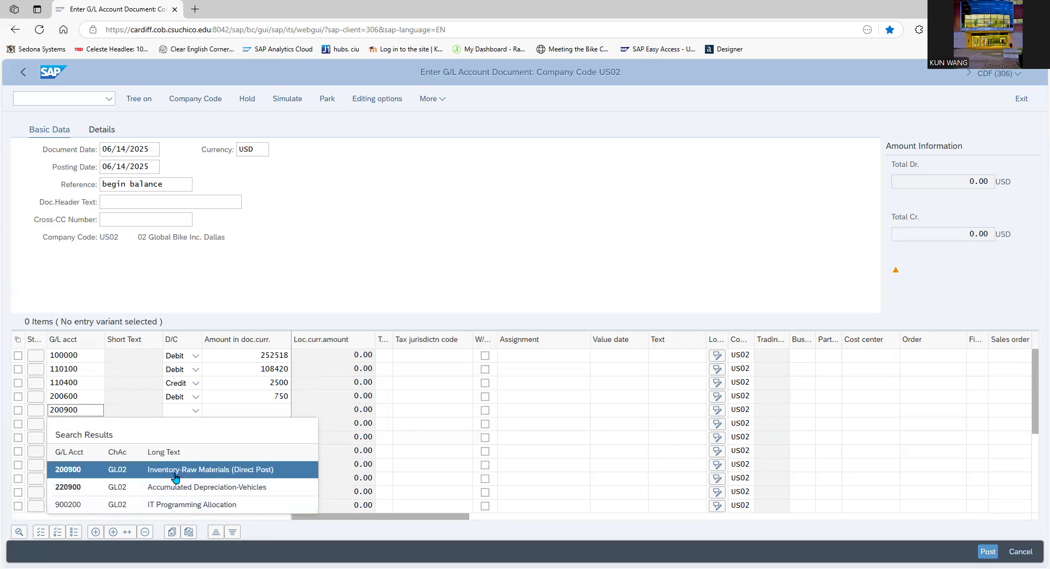
click(195, 410)
click(182, 444)
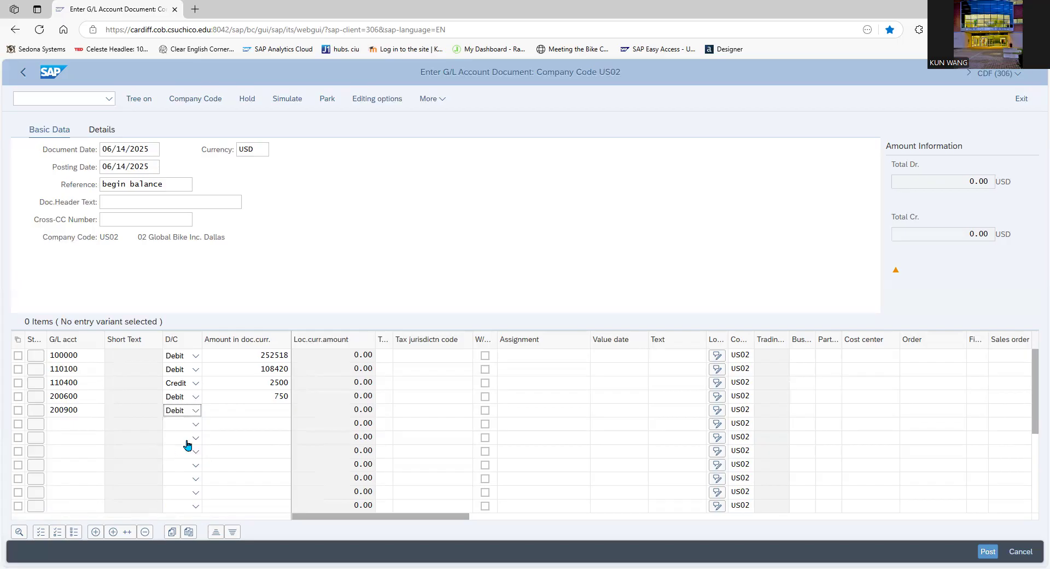
click(235, 410)
text(32000)
Enter the sixth line item: G/L account 200910 for finished goods inventory, Debit, amount 281298
click(100, 432)
text(200910)
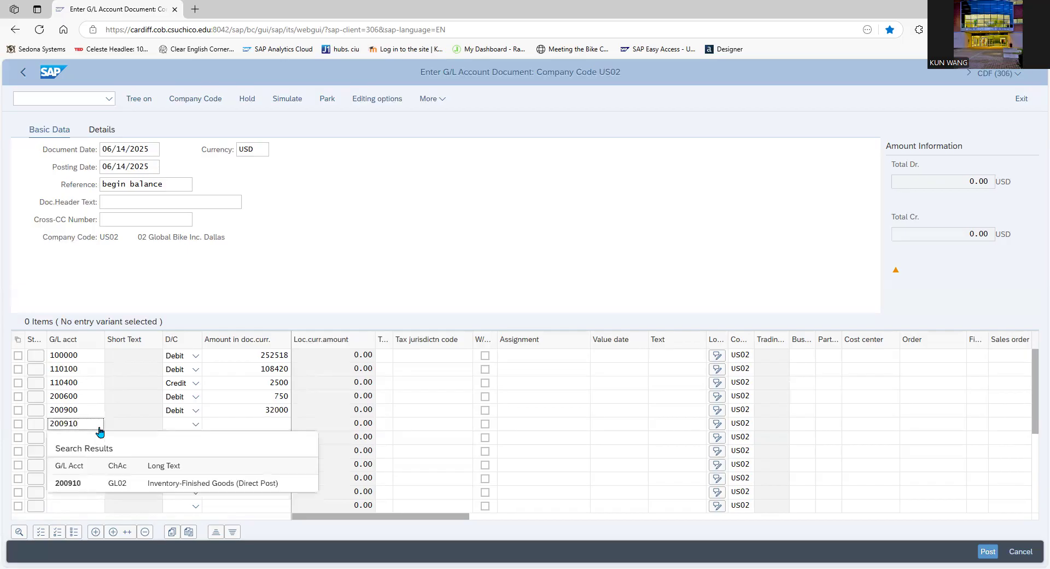
click(104, 483)
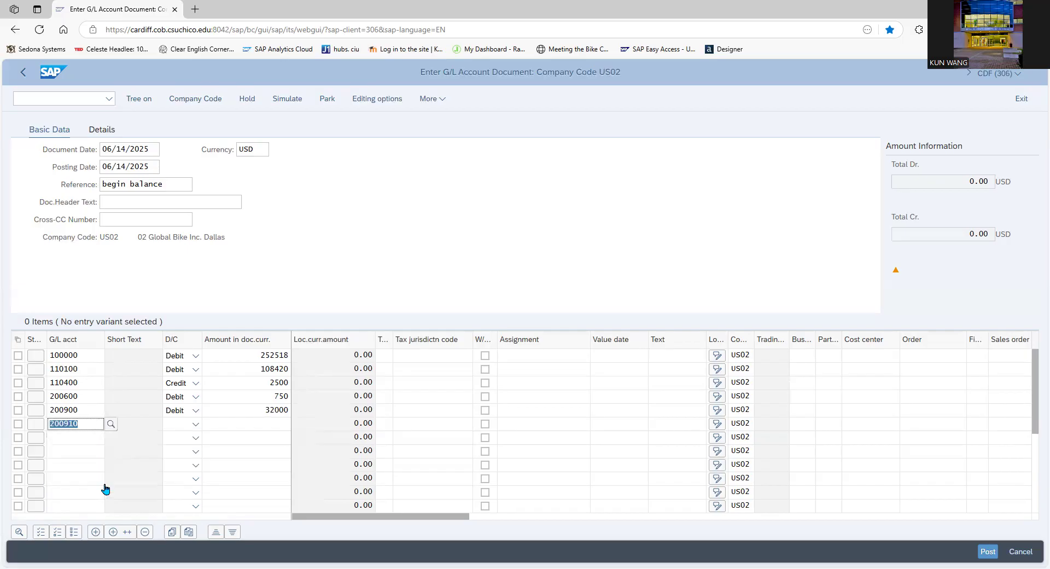
click(194, 430)
click(197, 450)
click(234, 429)
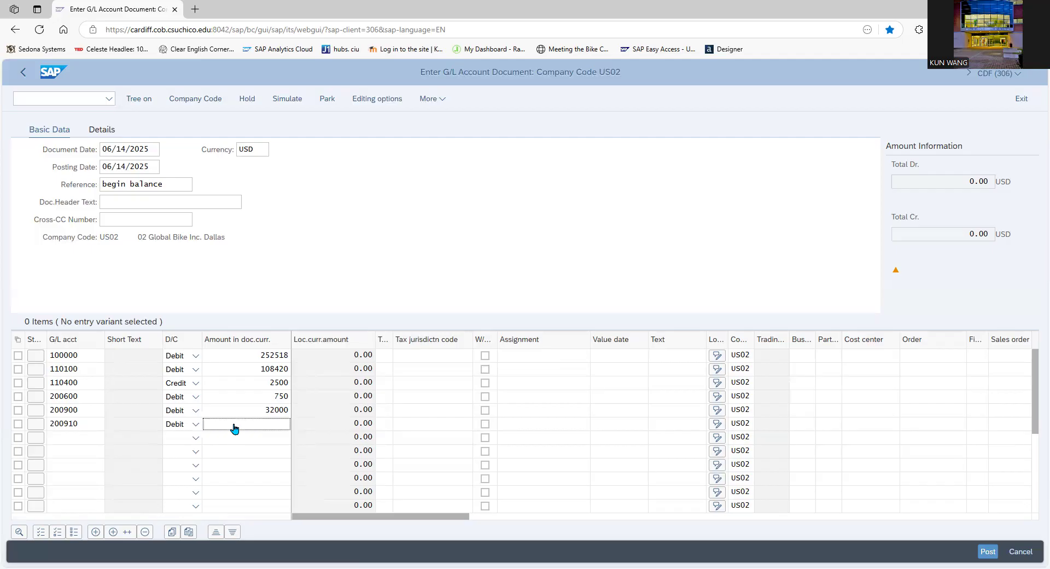
text(281298)
Enter the seventh line item: G/L account 200920 (Inventory-Trading Goods, Direct Post), Debit, amount 66474
scroll(90, 436, down, 1)
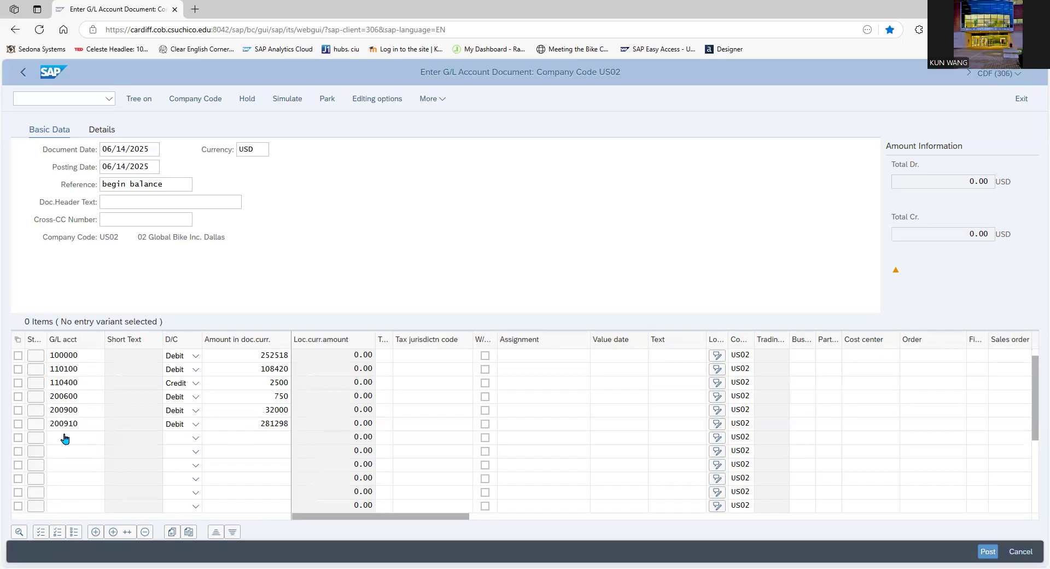
click(65, 438)
click(57, 424)
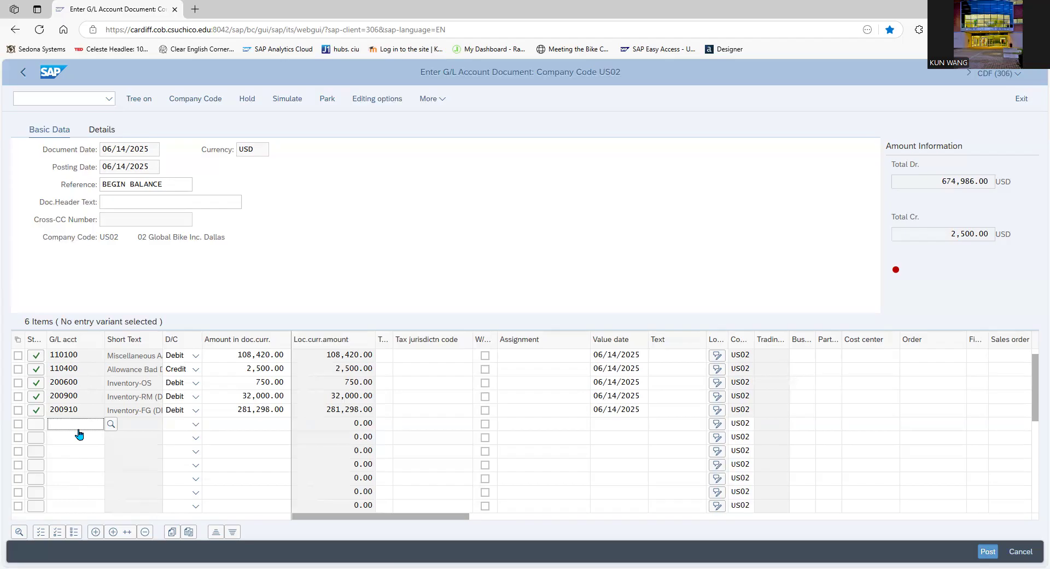
text(200920)
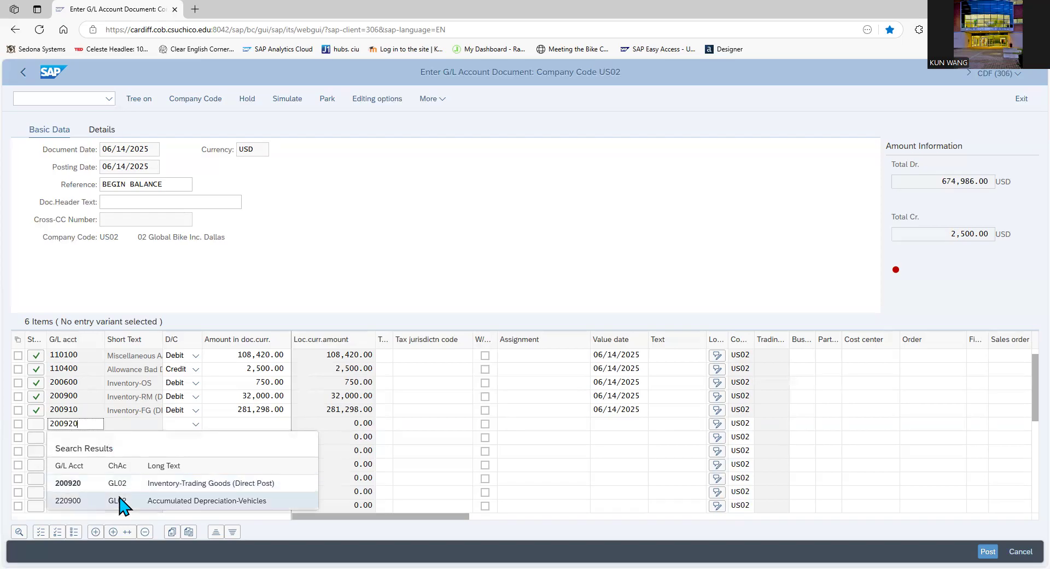
click(122, 482)
click(195, 423)
click(176, 457)
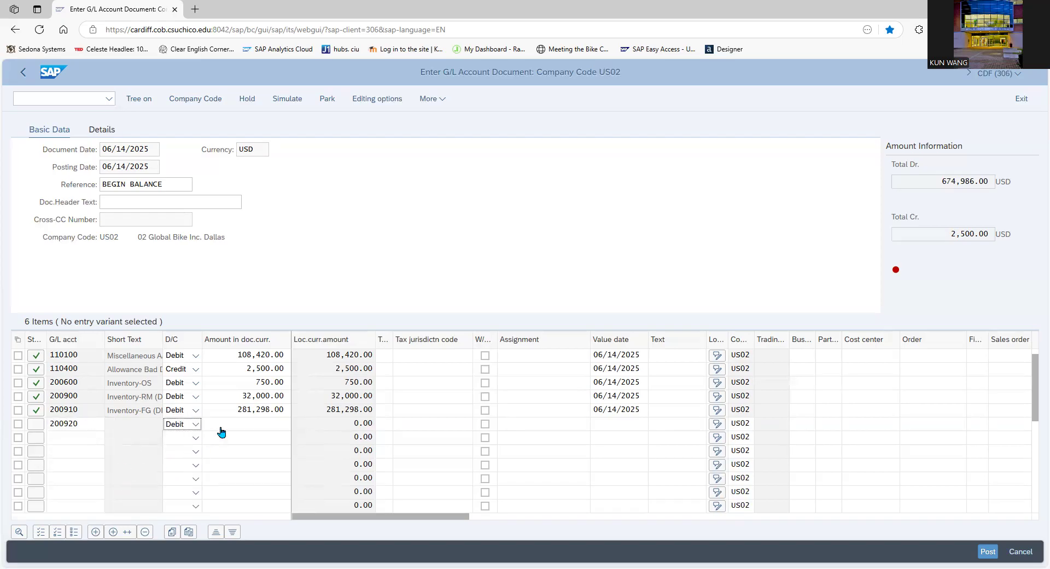
click(222, 426)
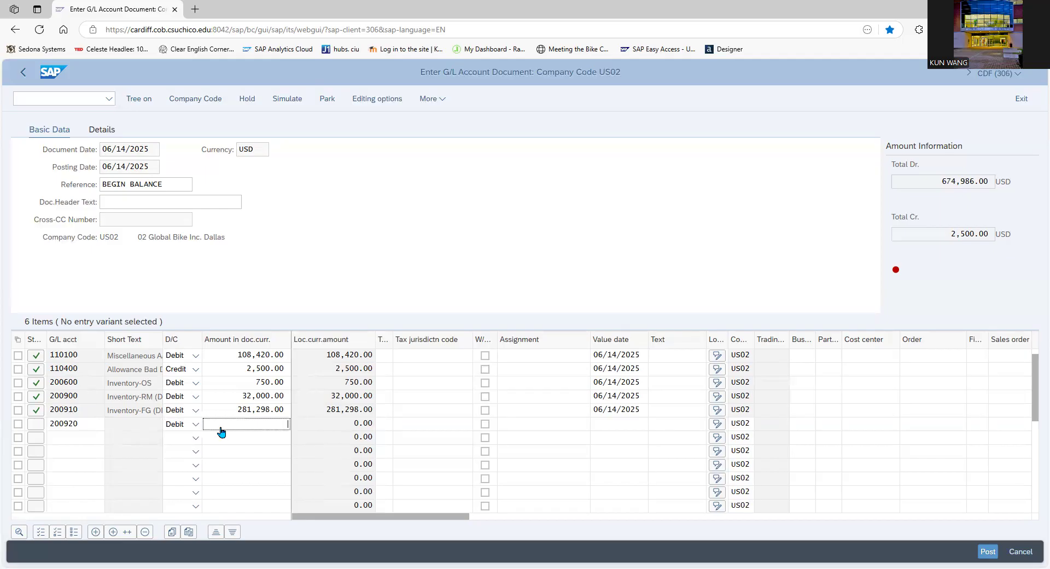
text(66474)
Enter the eighth line item: G/L account 210000 (Prepaid Insurance), Debit, amount 5000
click(83, 438)
text(210000)
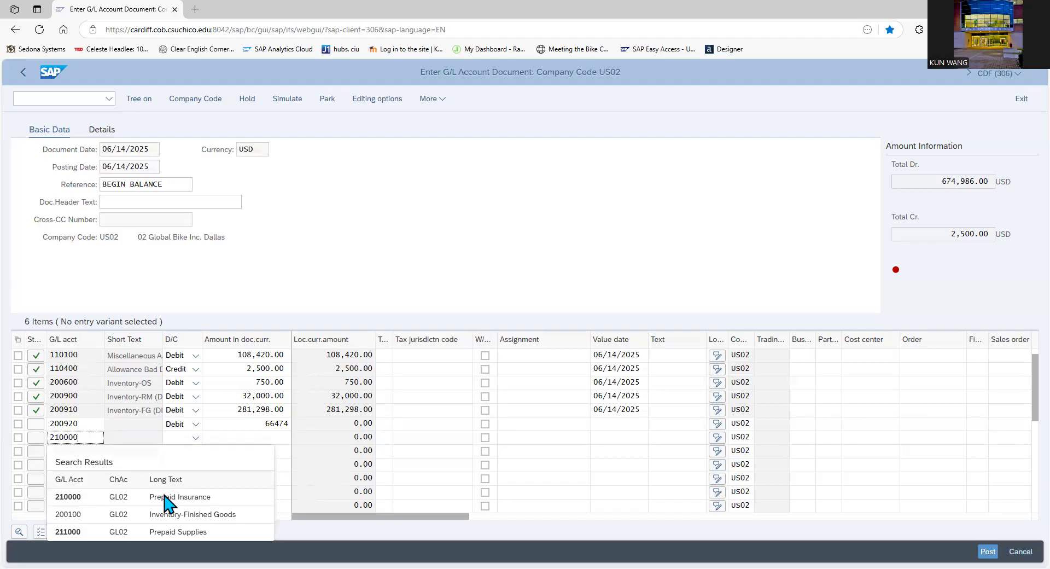
click(167, 498)
click(196, 438)
click(183, 470)
click(245, 441)
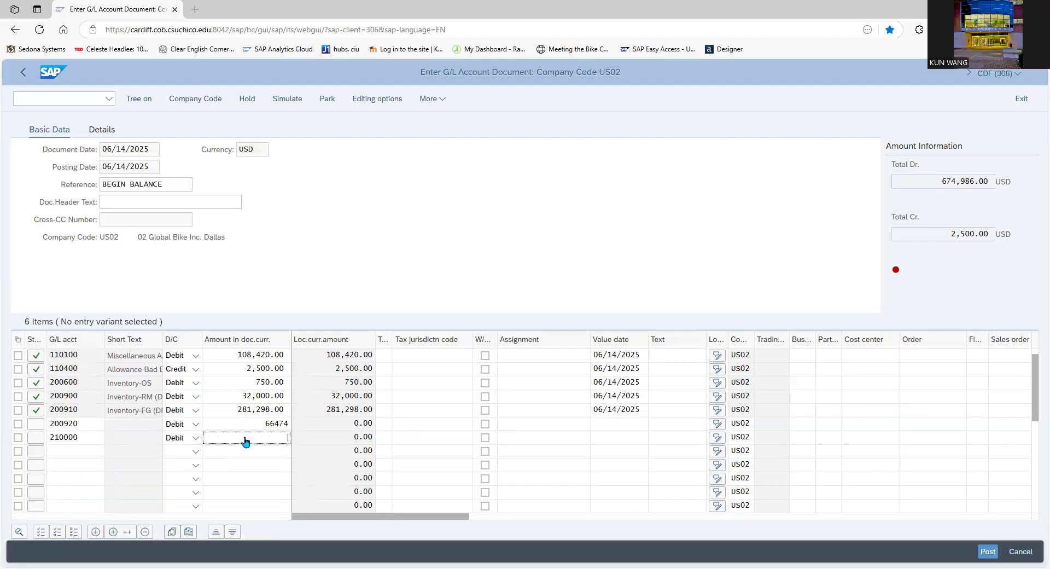
text(5000)
Enter the ninth line item: G/L account 212000, Debit, amount 1000
click(70, 454)
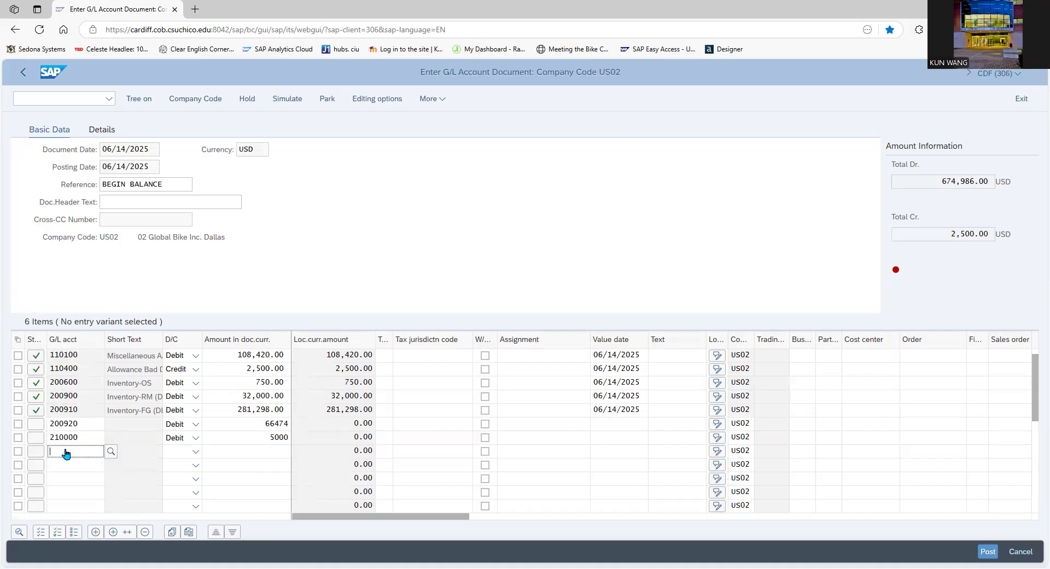
text(212000)
click(88, 514)
click(182, 452)
click(182, 495)
click(252, 451)
text(1000)
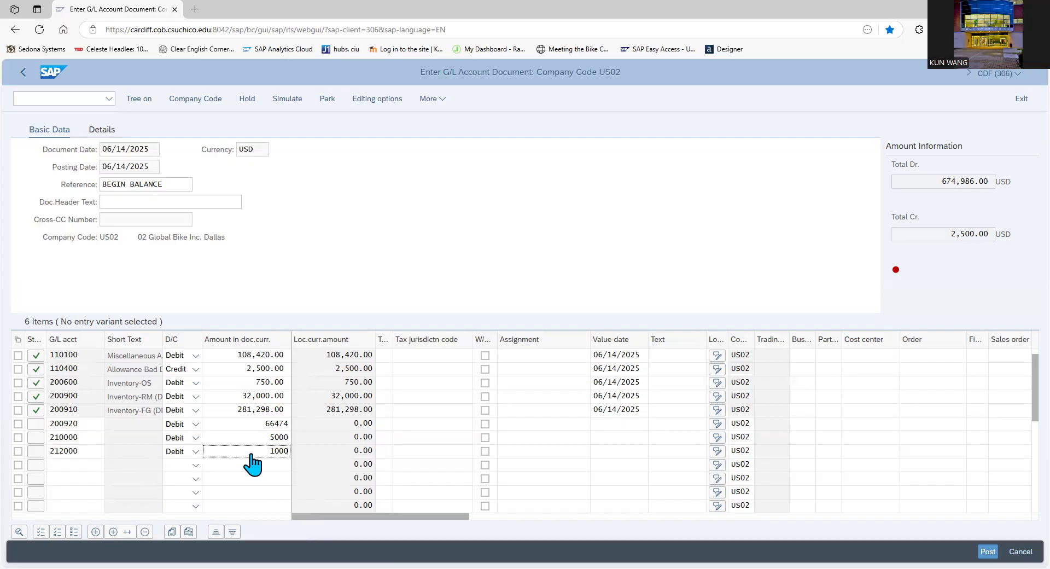
Enter the tenth line item: G/L account 220100 (Land), Debit, amount 425000
click(65, 466)
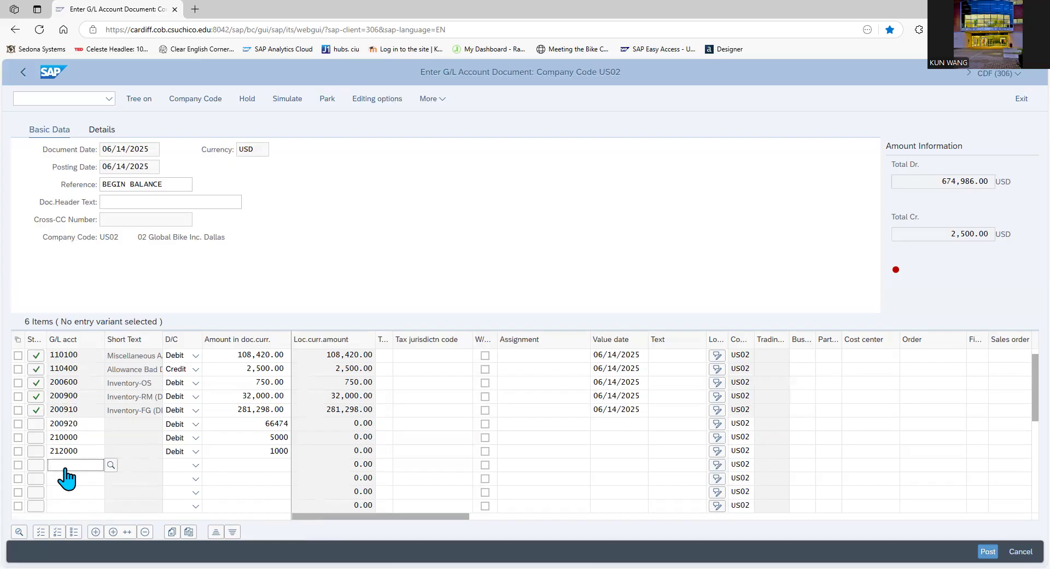
text(22)
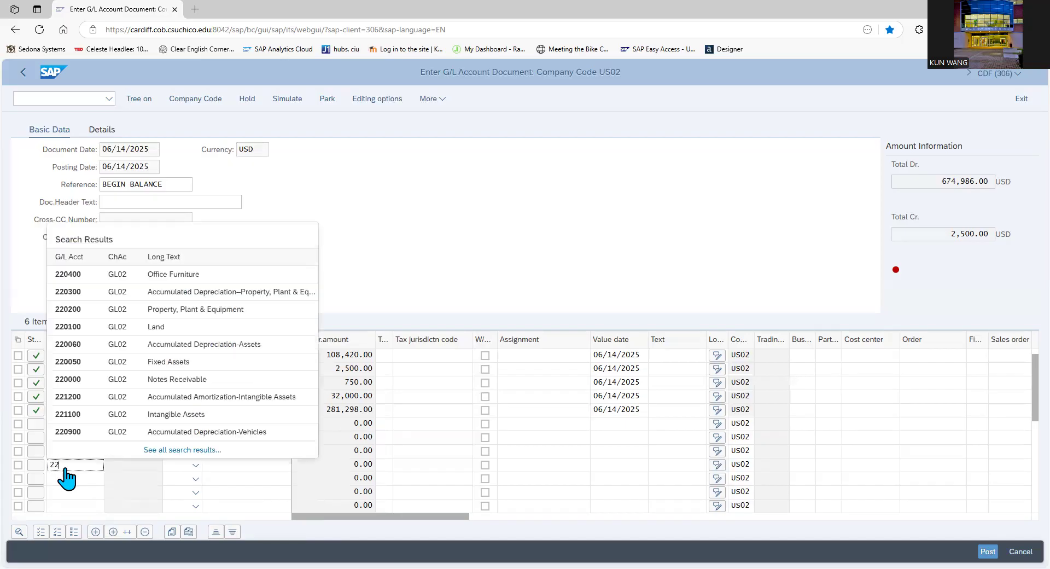
text(0)
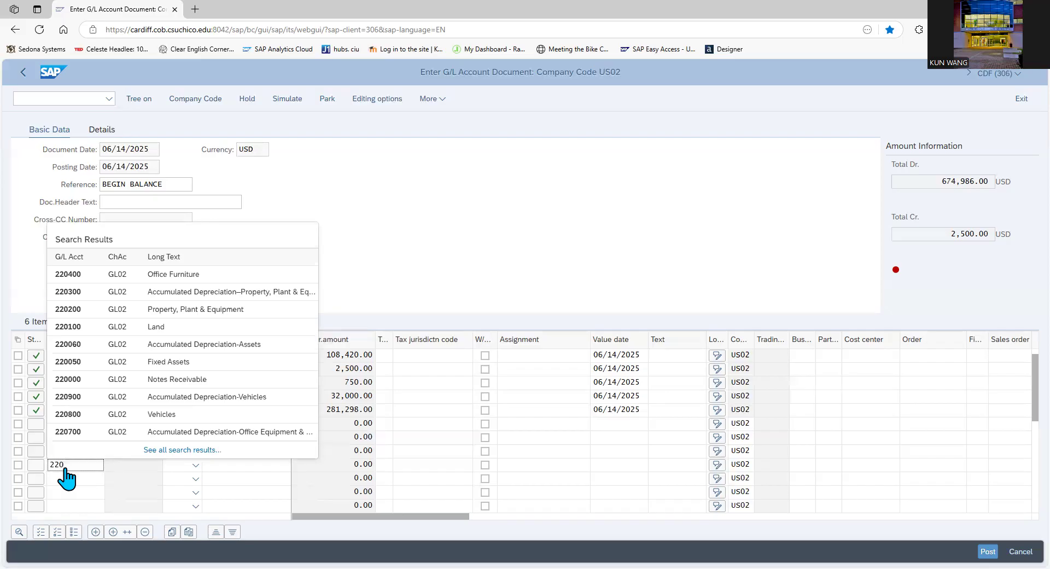
click(178, 327)
click(196, 464)
click(183, 498)
click(256, 470)
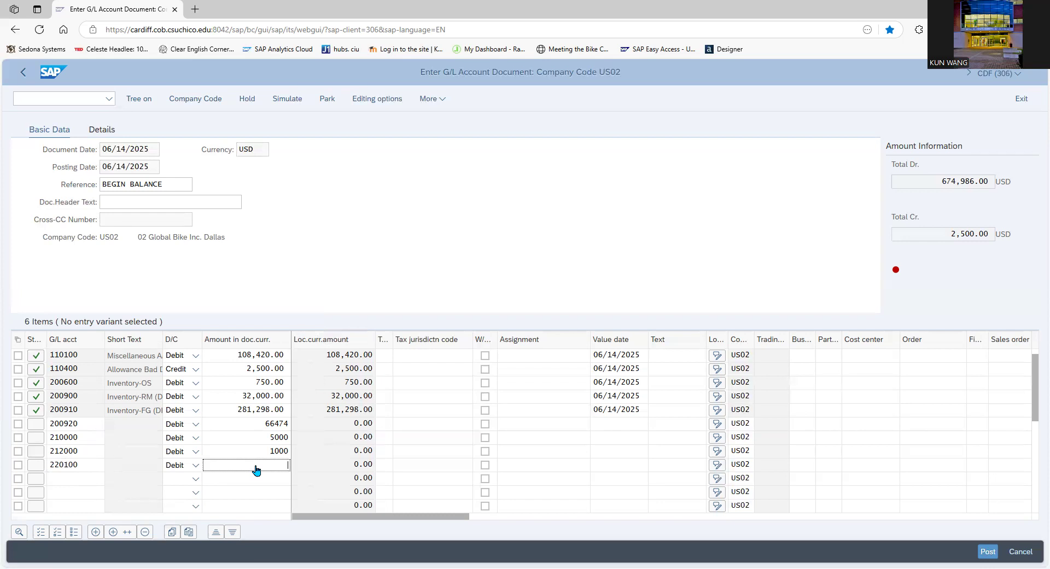
text(425000)
Enter a debit line item with its amount for G/L account 220210 (Property, Plant & Equipment, Direct Post) in the row below Land
click(77, 480)
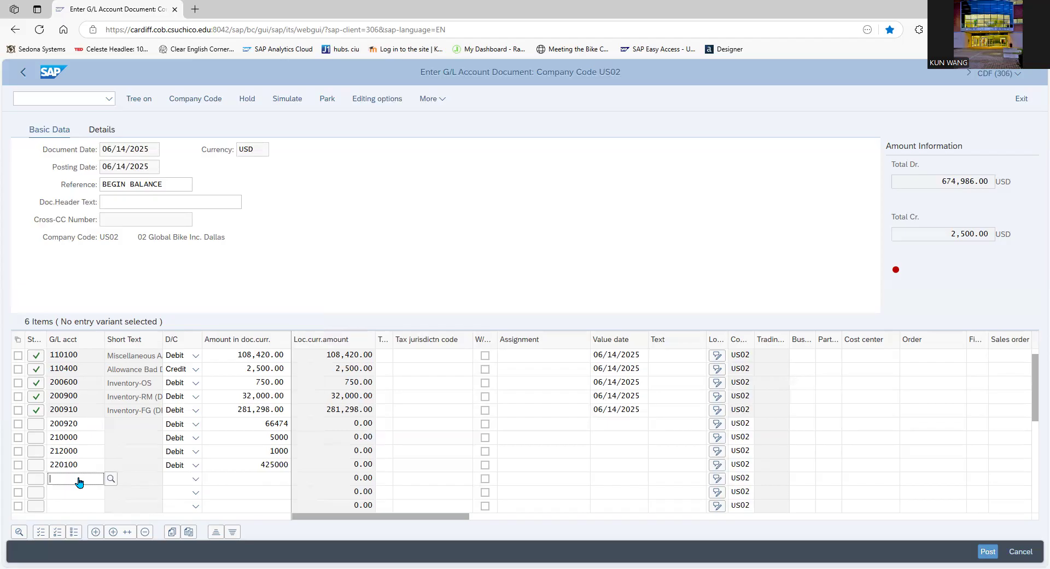
text(22021)
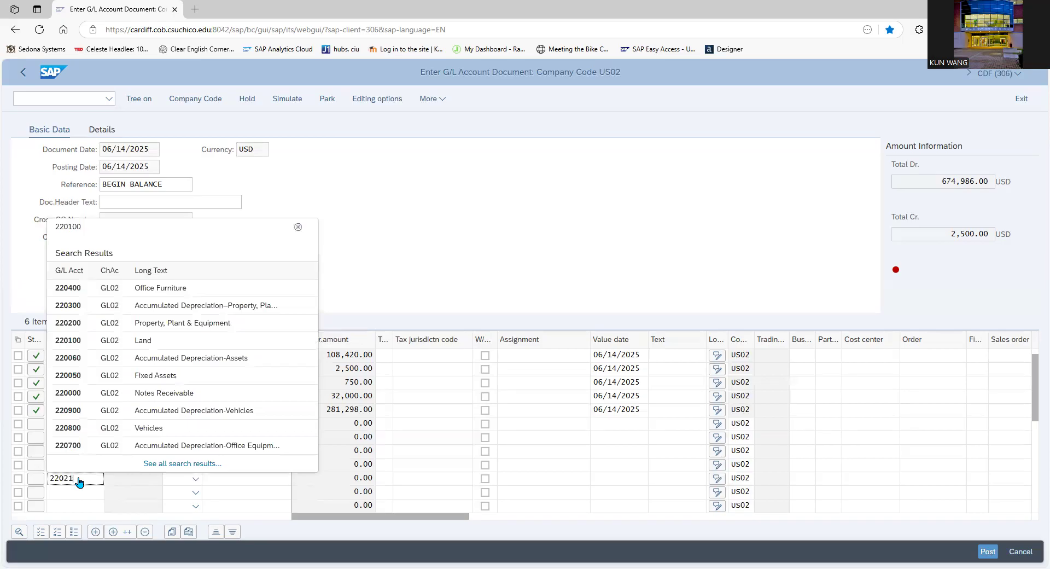
text(0)
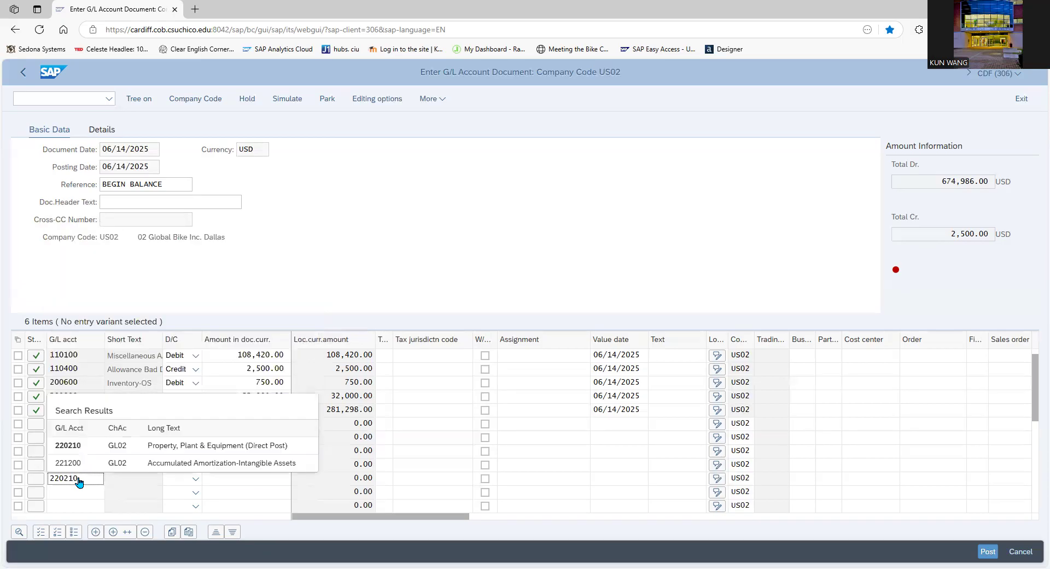
click(102, 447)
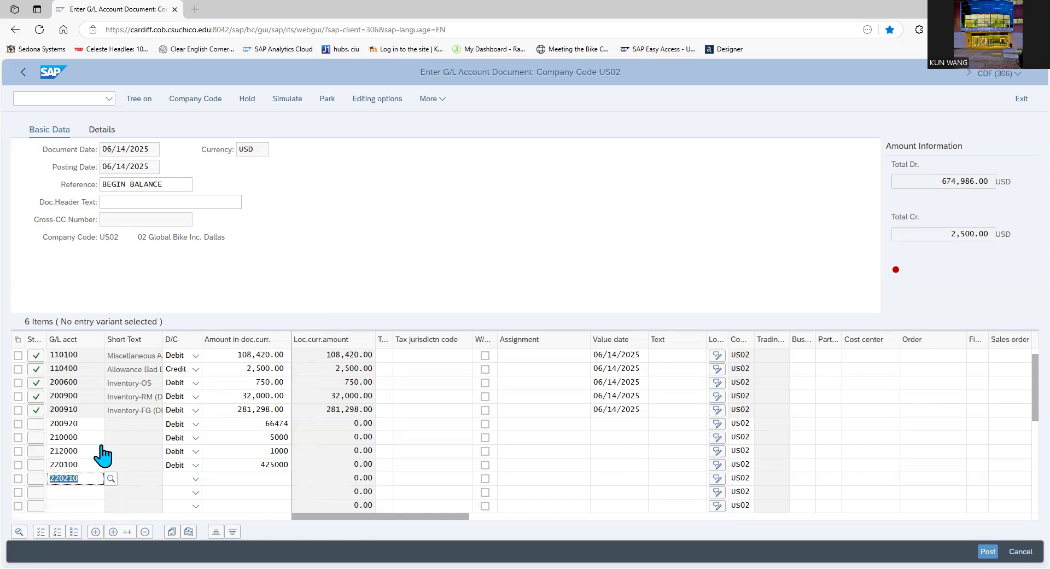
click(192, 480)
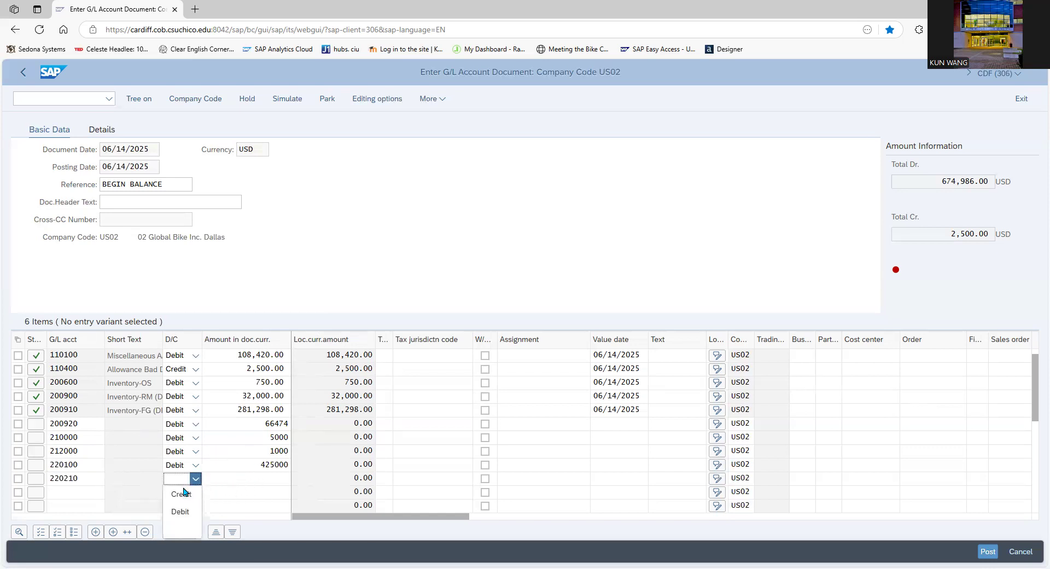
click(180, 511)
click(262, 479)
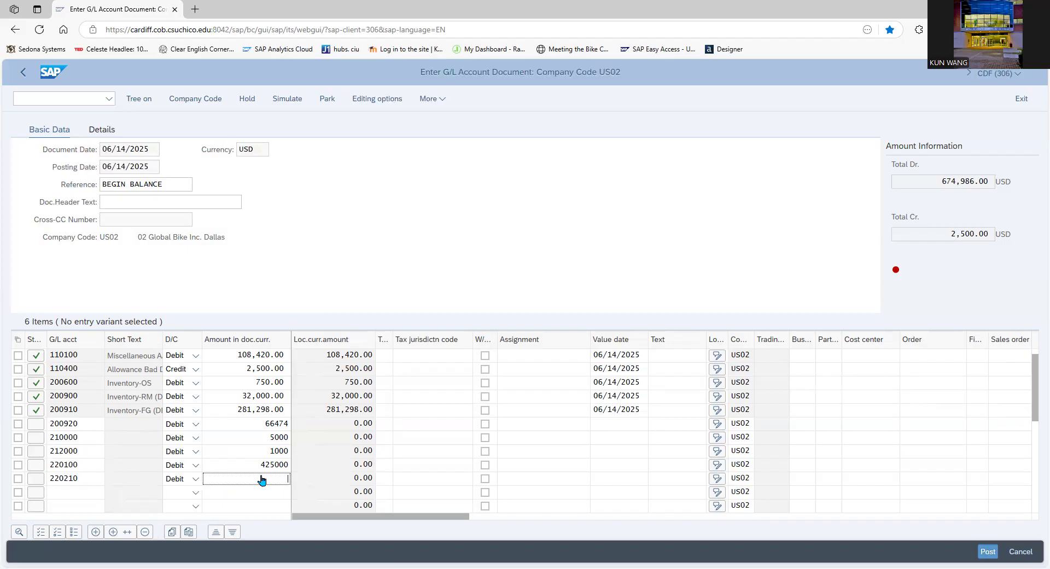
text(315000)
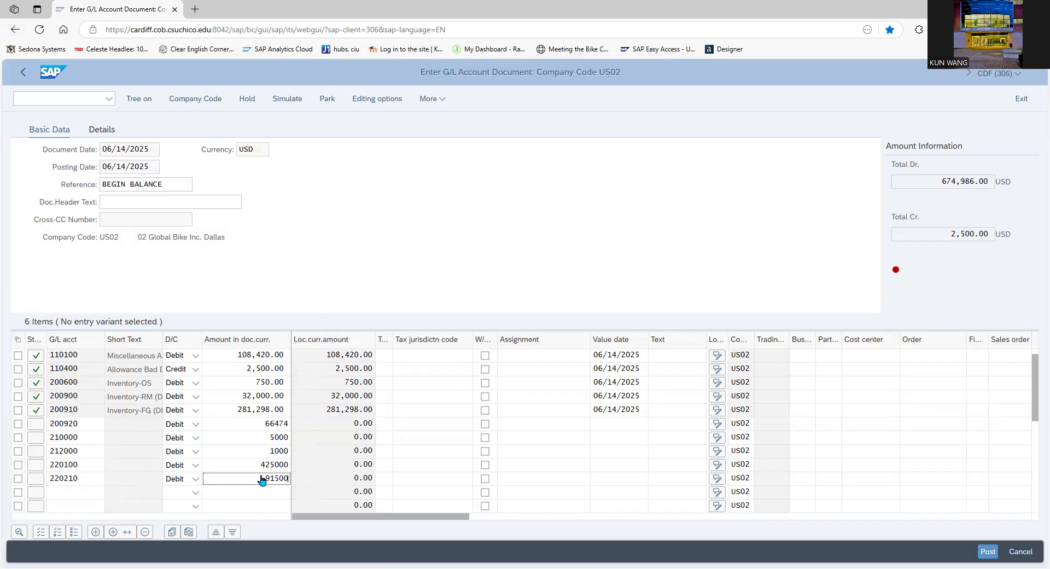